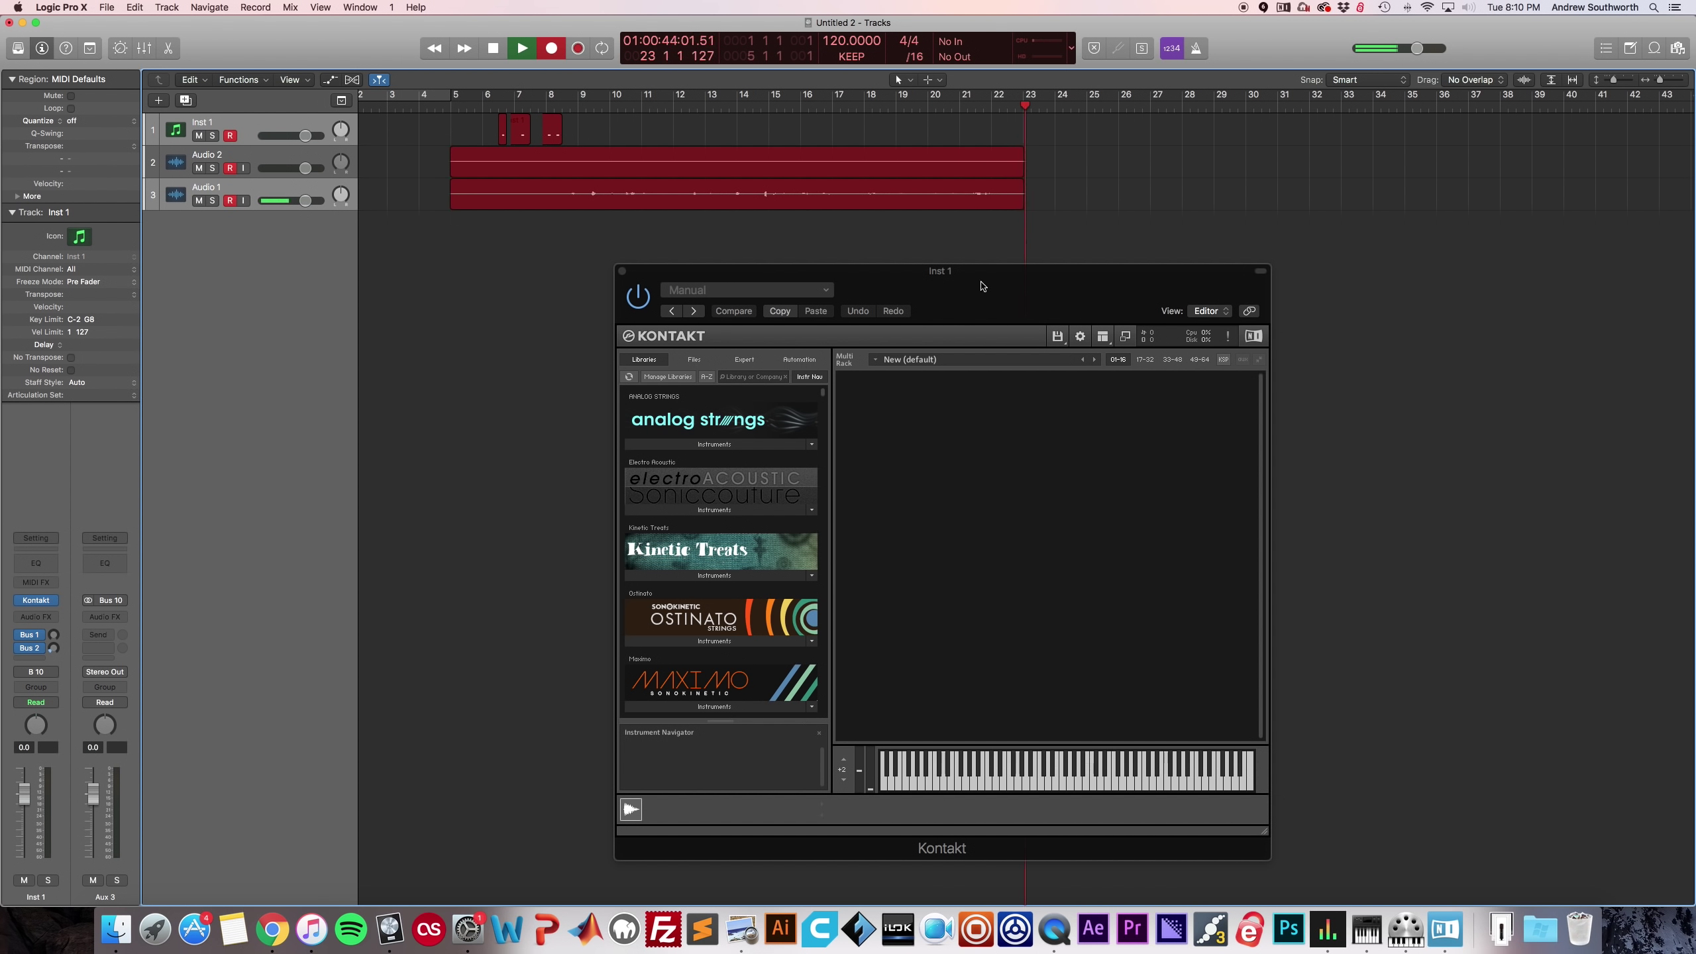
# Step: Move the Kontakt window up and left, then create a new empty instrument in the rack
pyautogui.moveTo(982, 286); pyautogui.dragTo(885, 267)
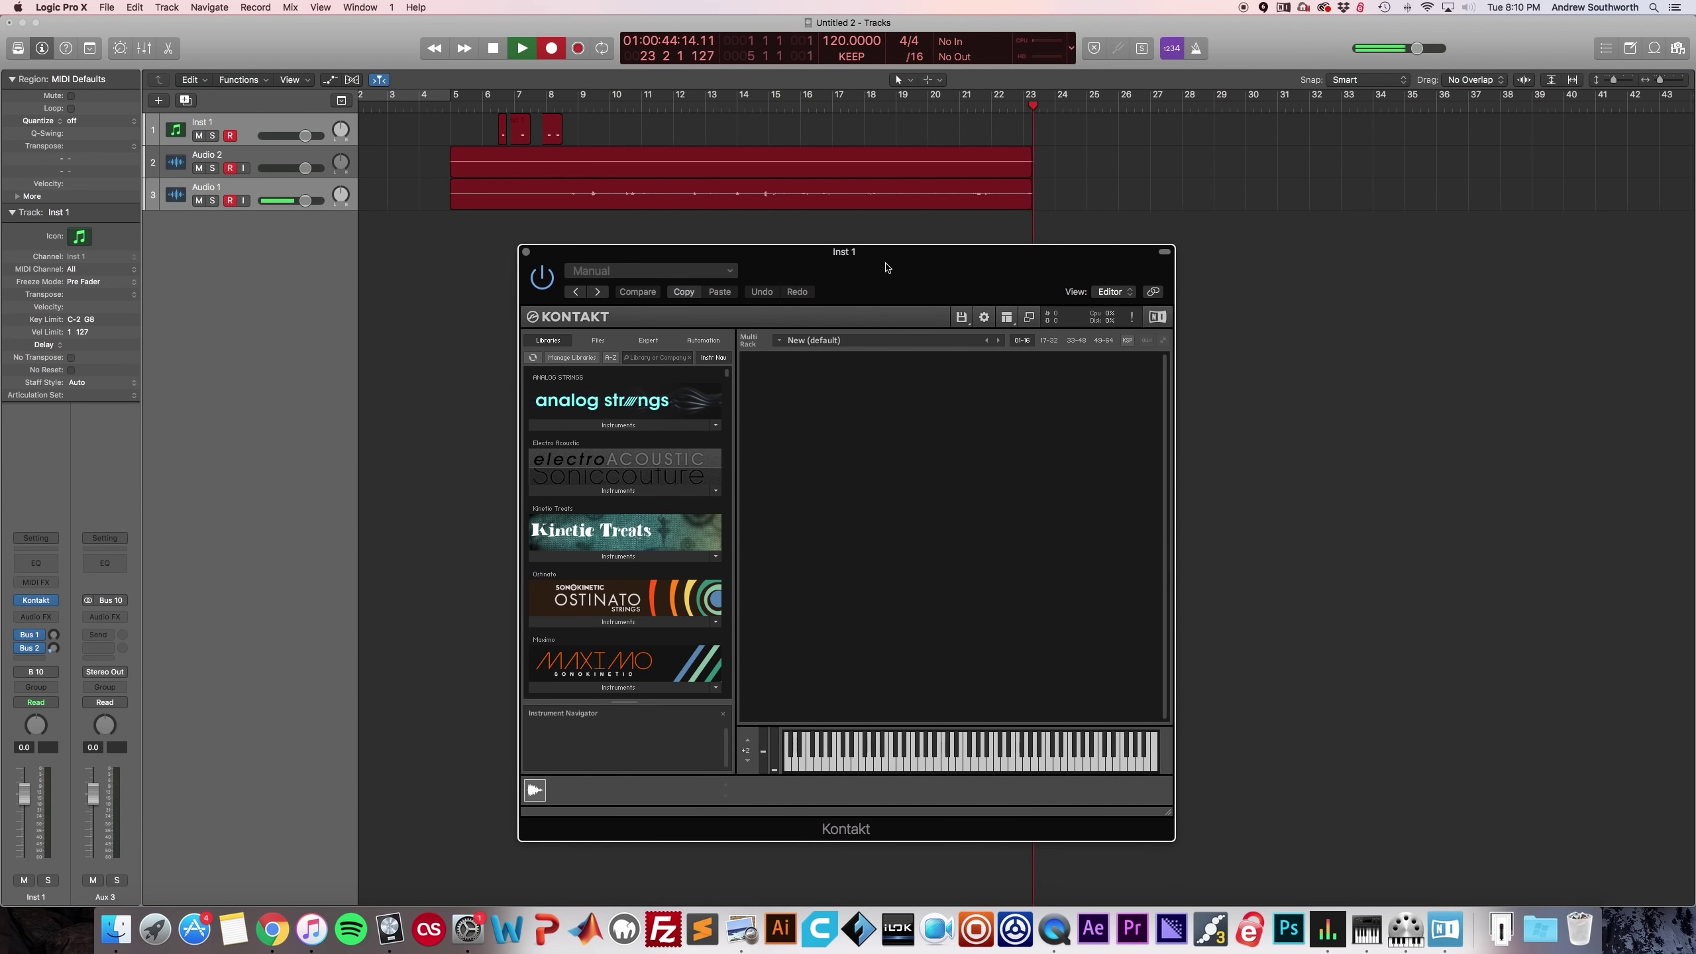
pyautogui.doubleClick(842, 414)
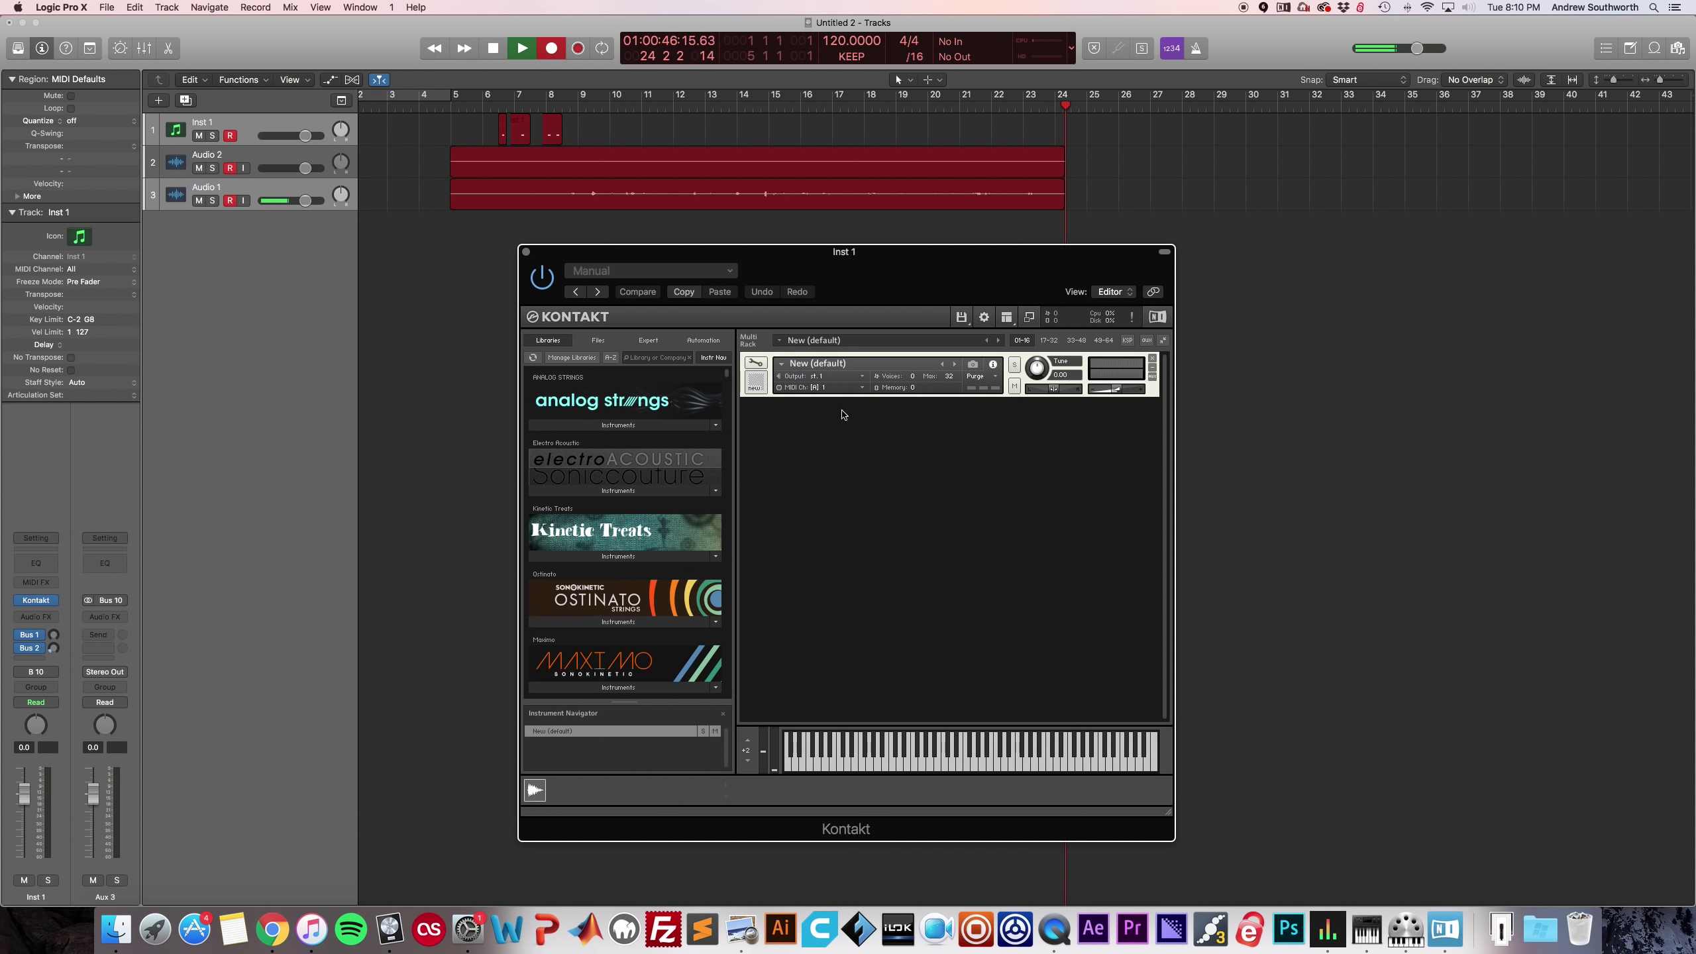
# Step: Put the New (default) instrument into Edit Mode and show its Source mode list
pyautogui.click(760, 365)
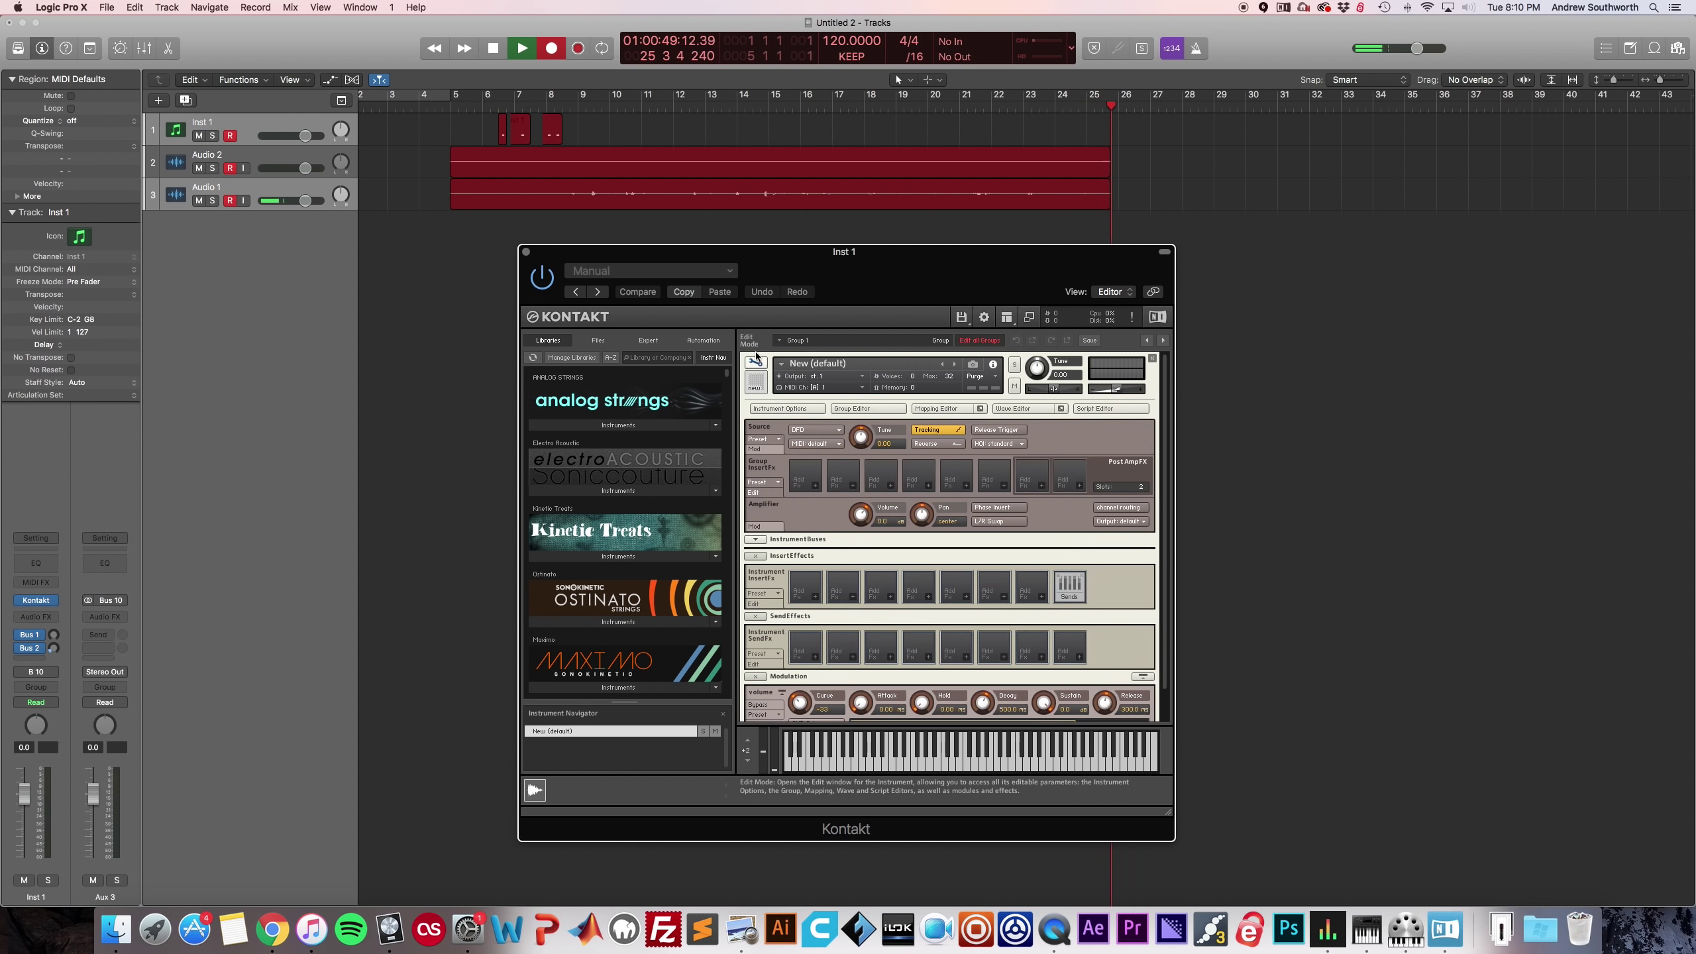
pyautogui.click(815, 429)
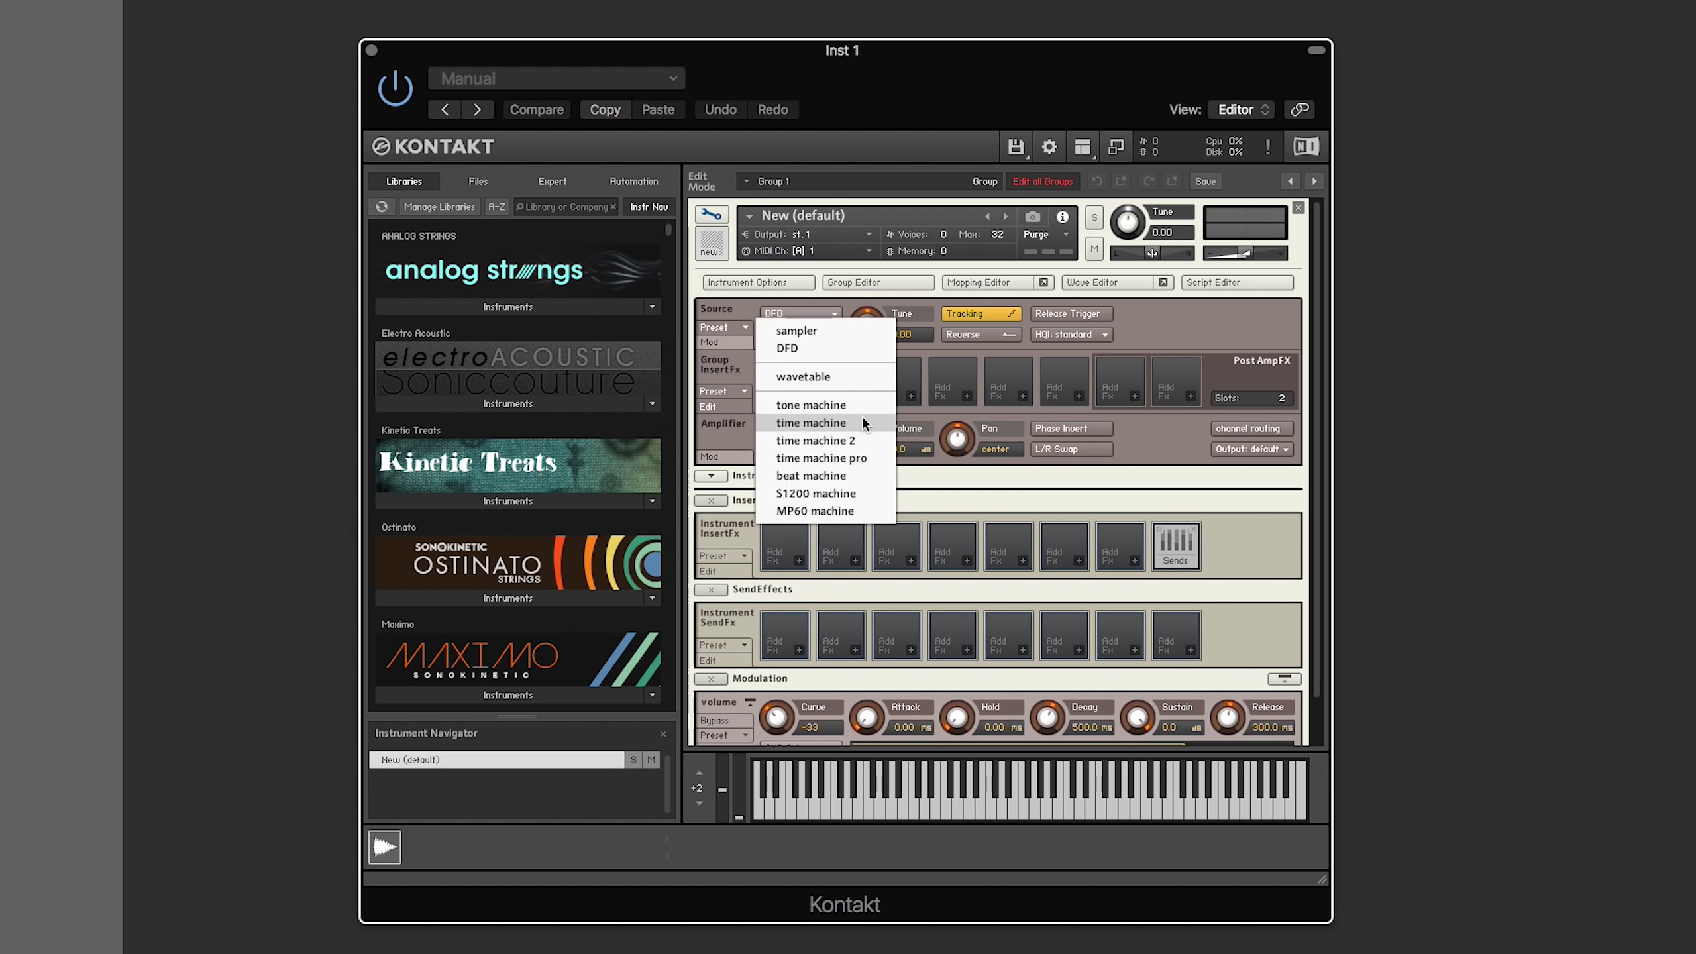
# Step: Set the source to wavetable mode, open the Mapping Editor, and shift Kontakt further left
pyautogui.click(832, 377)
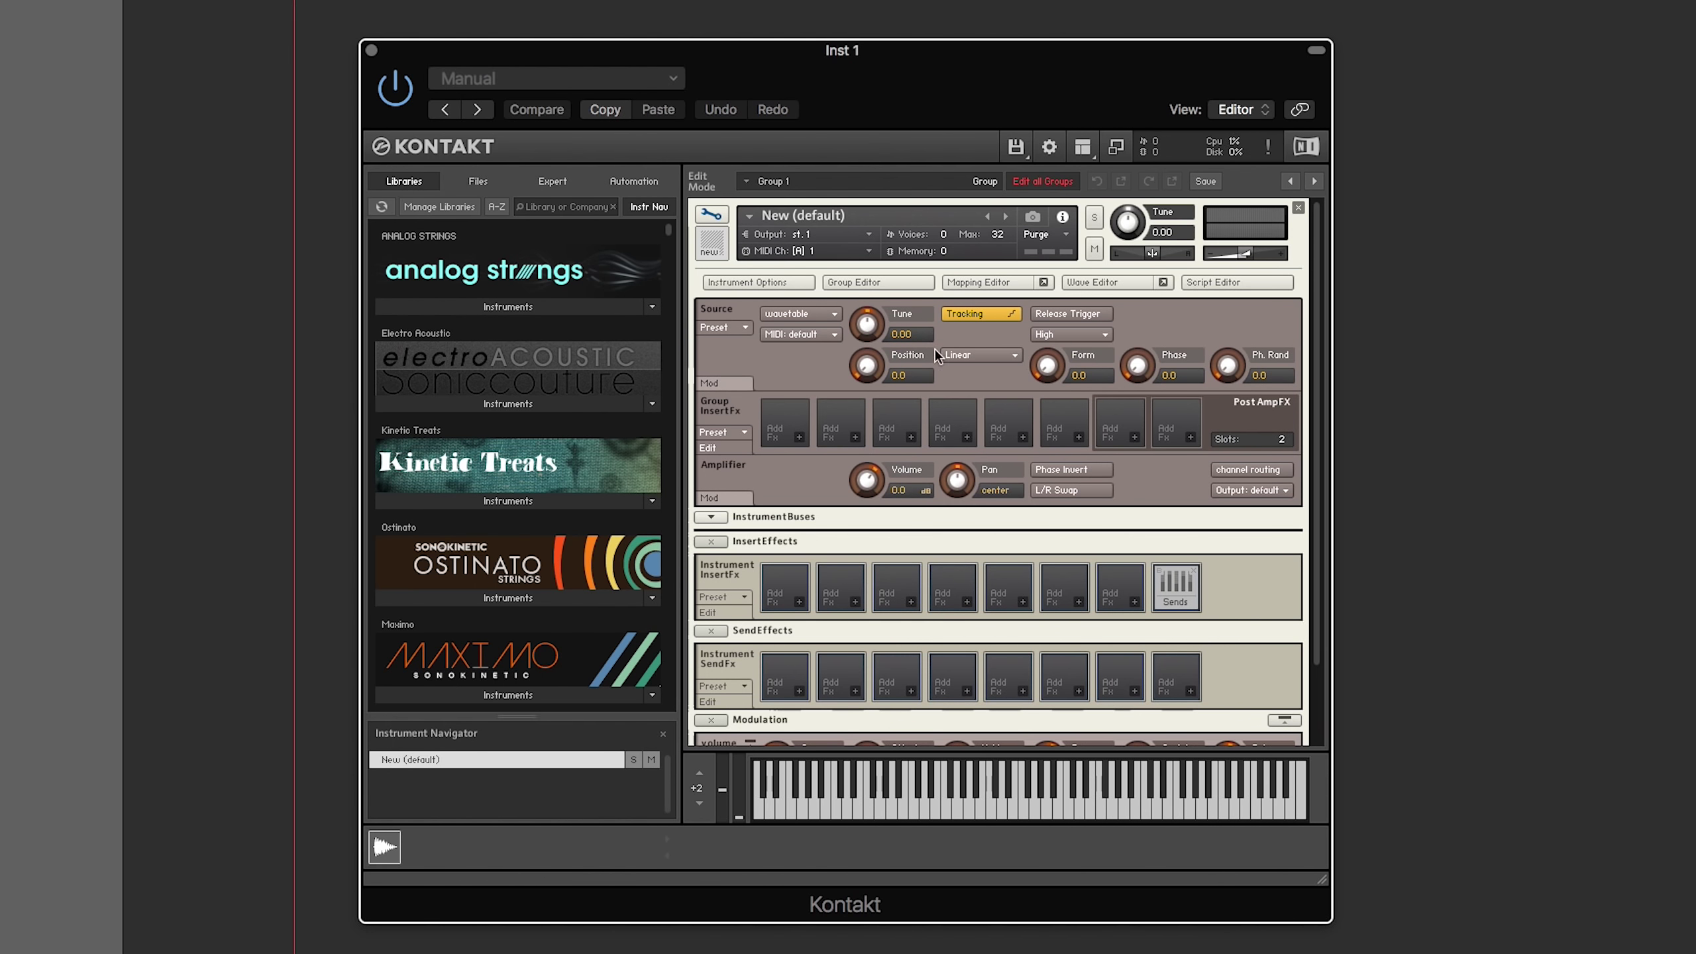
pyautogui.click(976, 283)
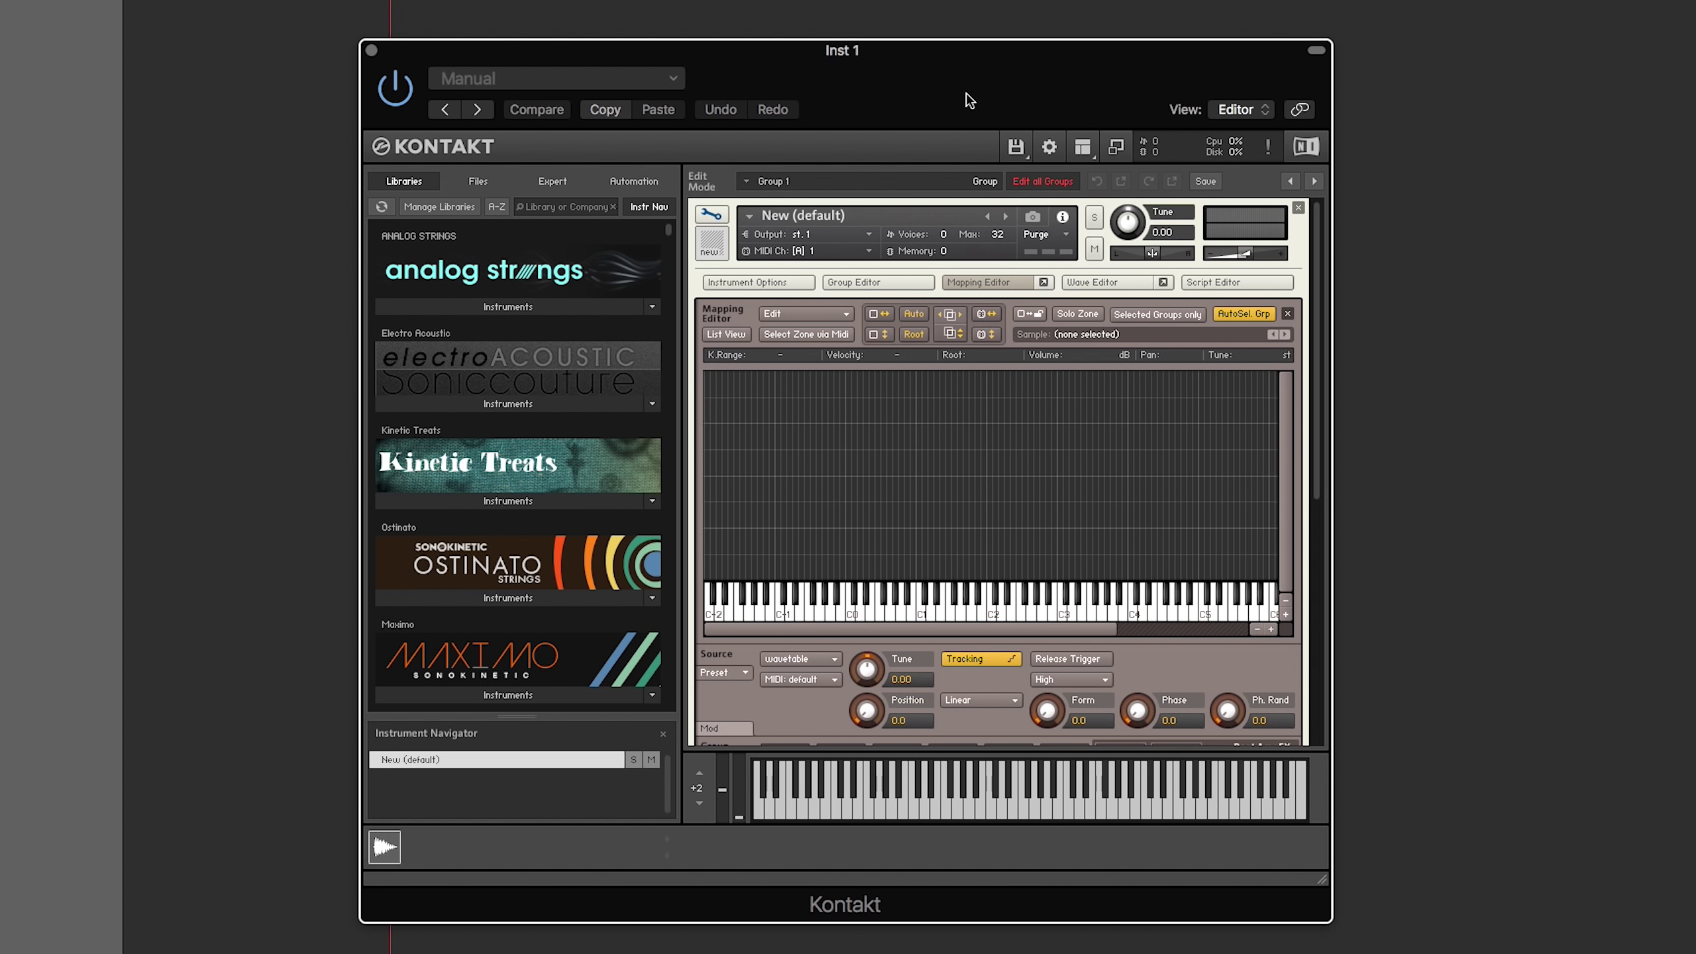
pyautogui.moveTo(984, 83); pyautogui.dragTo(534, 53)
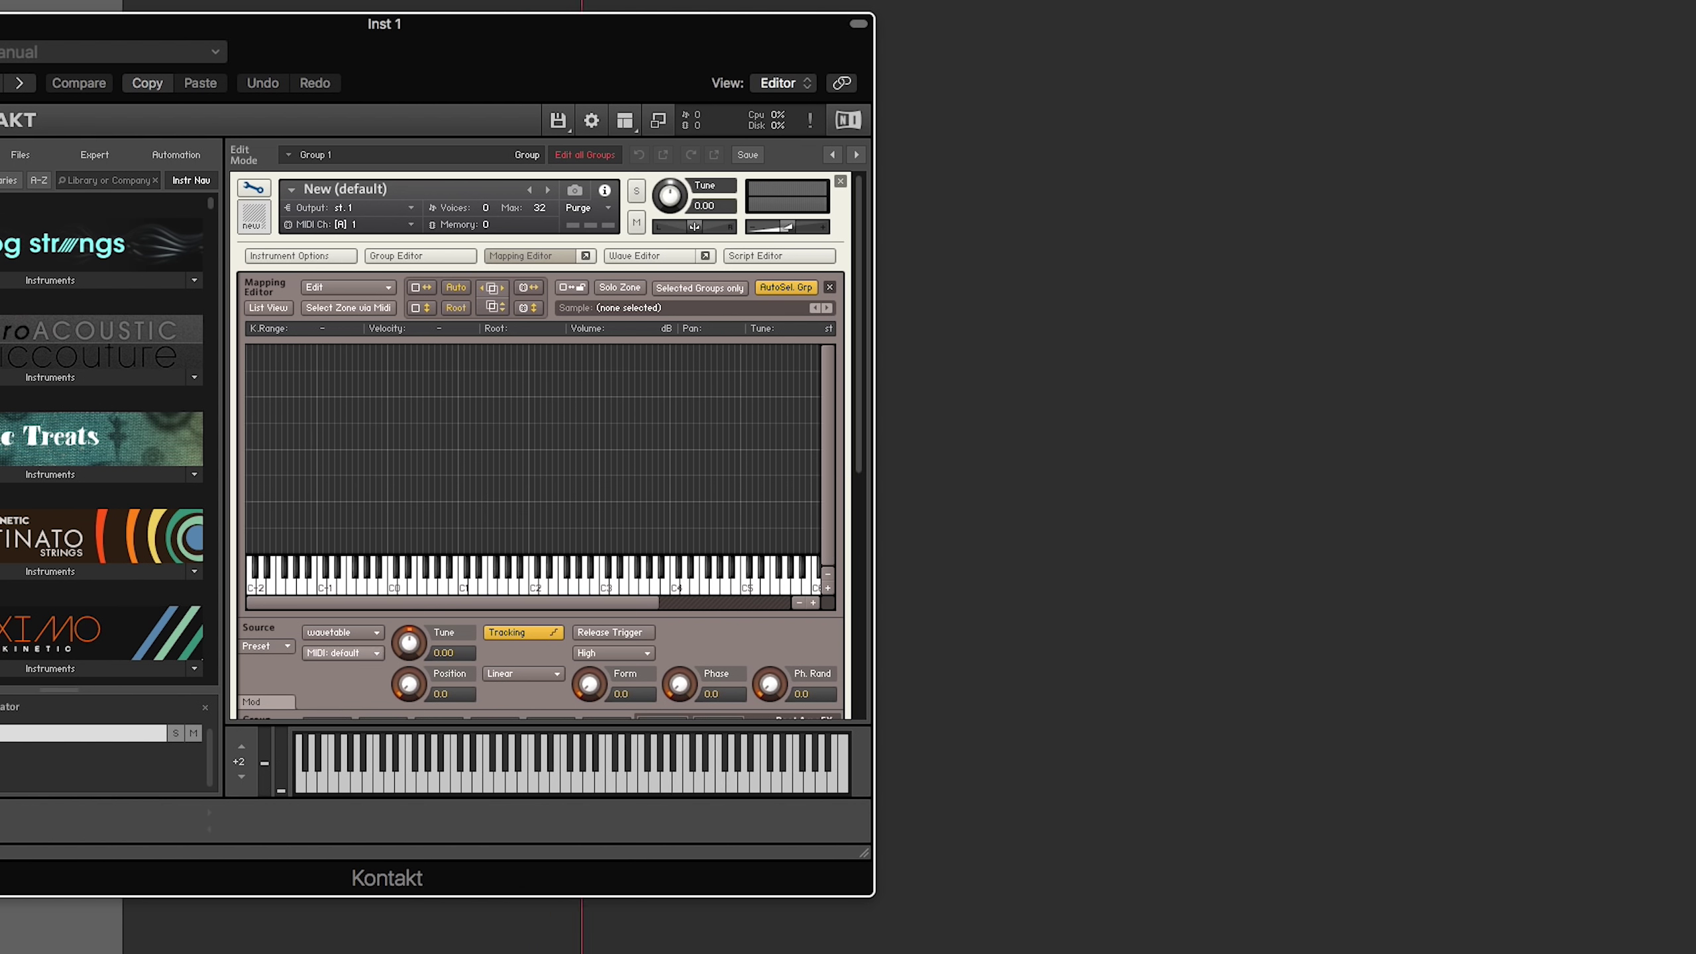
# Step: Drag Ambitronic_Juno-106_Square.wav from the Finder Wavetables folder into Kontakt's mapping grid
pyautogui.press('super+Tab')
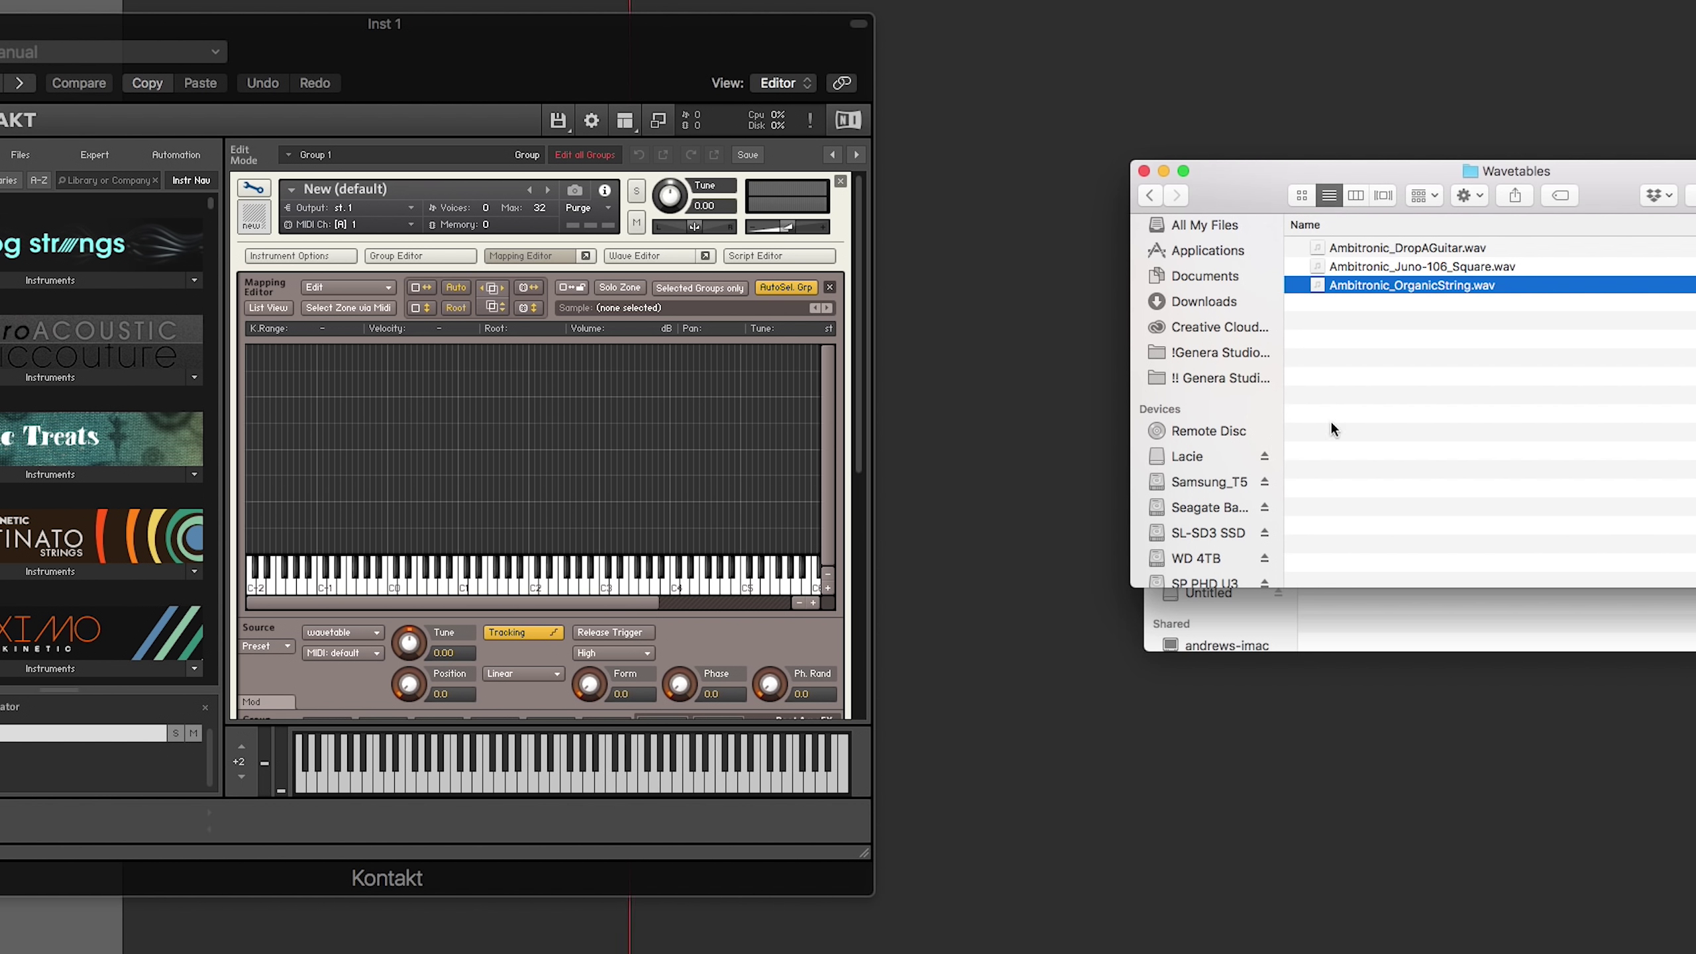
pyautogui.click(1441, 418)
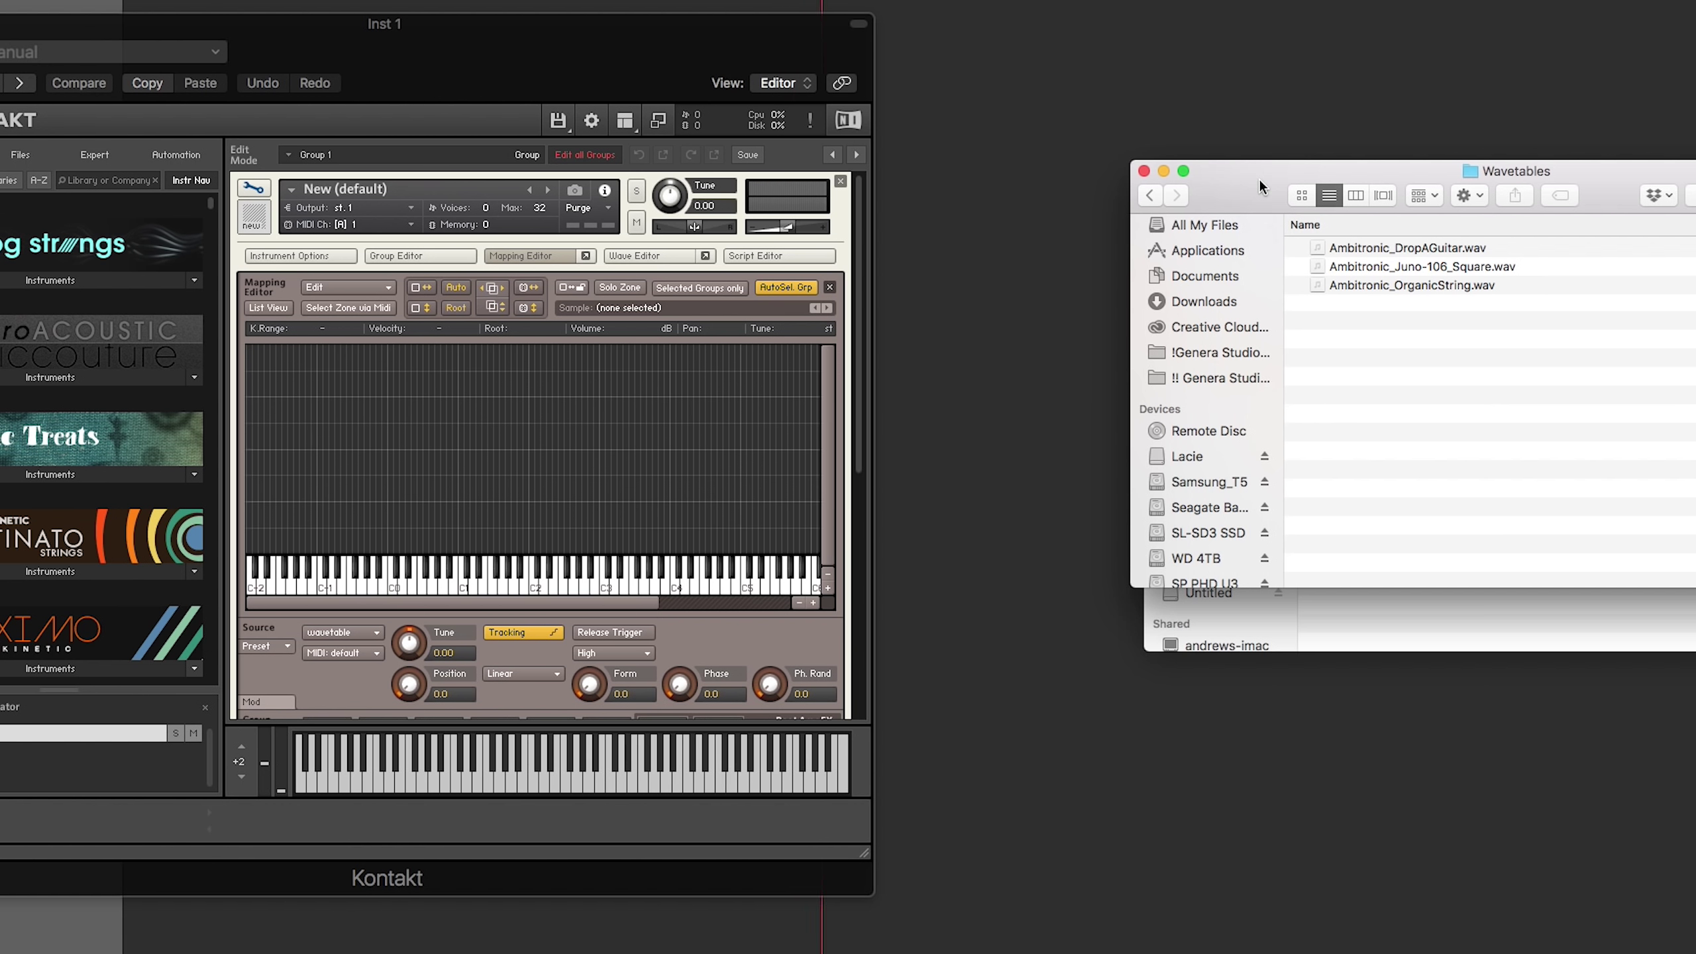
pyautogui.click(1433, 264)
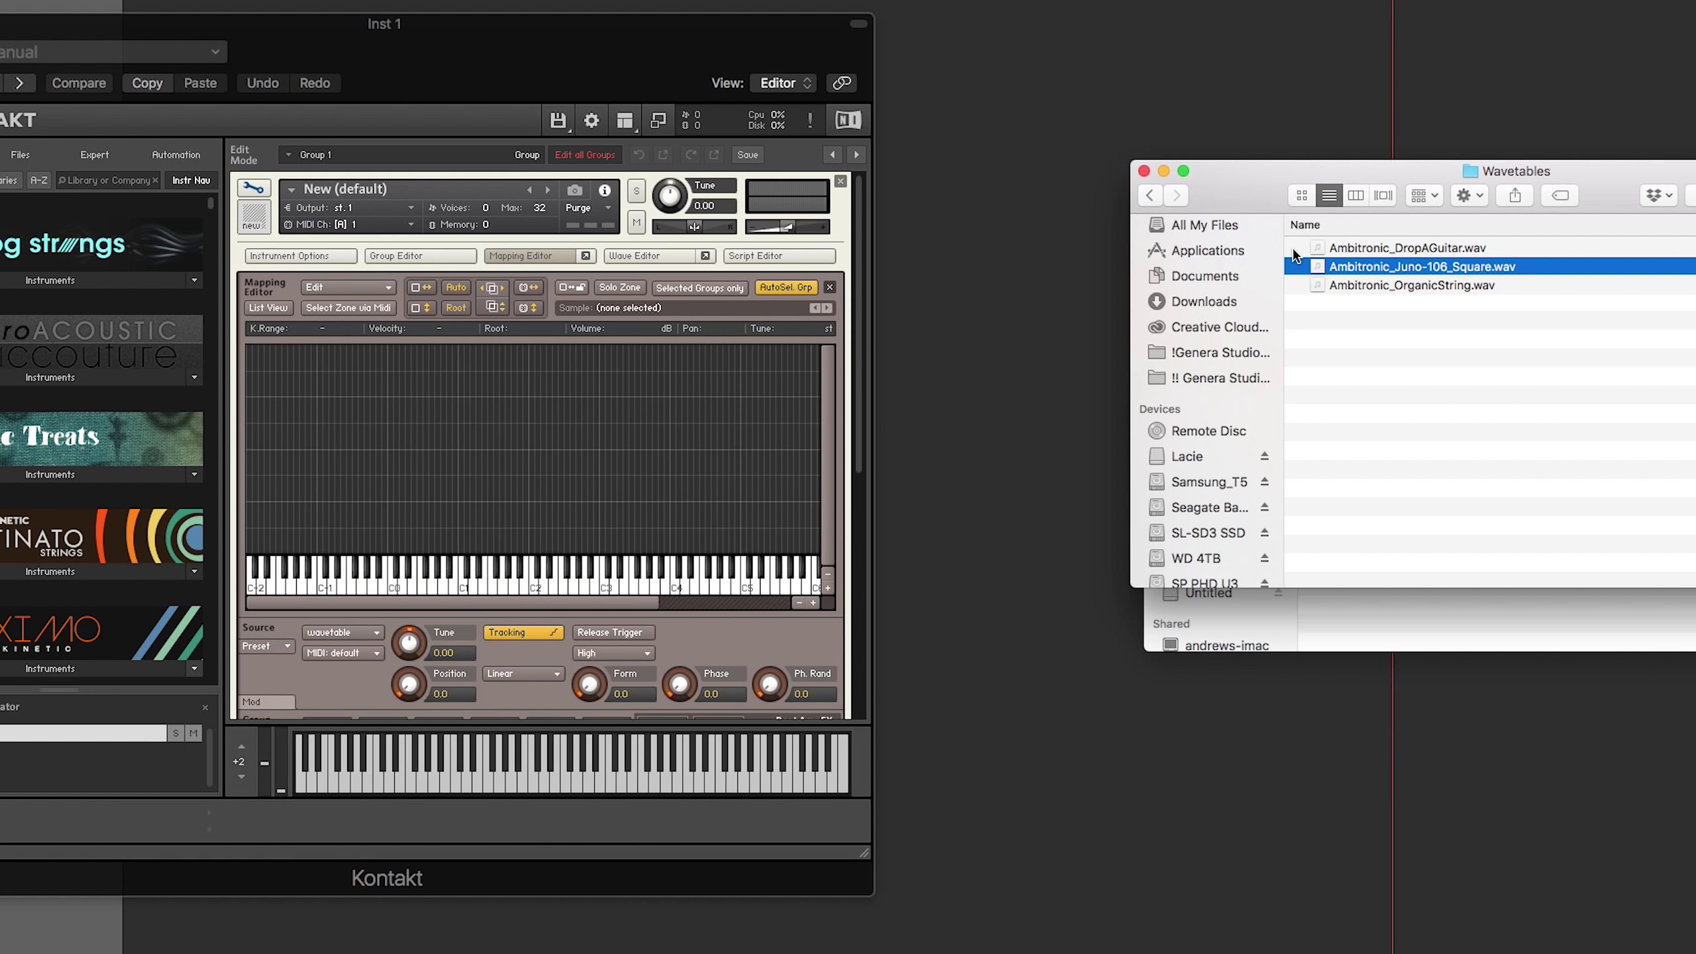
pyautogui.moveTo(1399, 271); pyautogui.dragTo(459, 350)
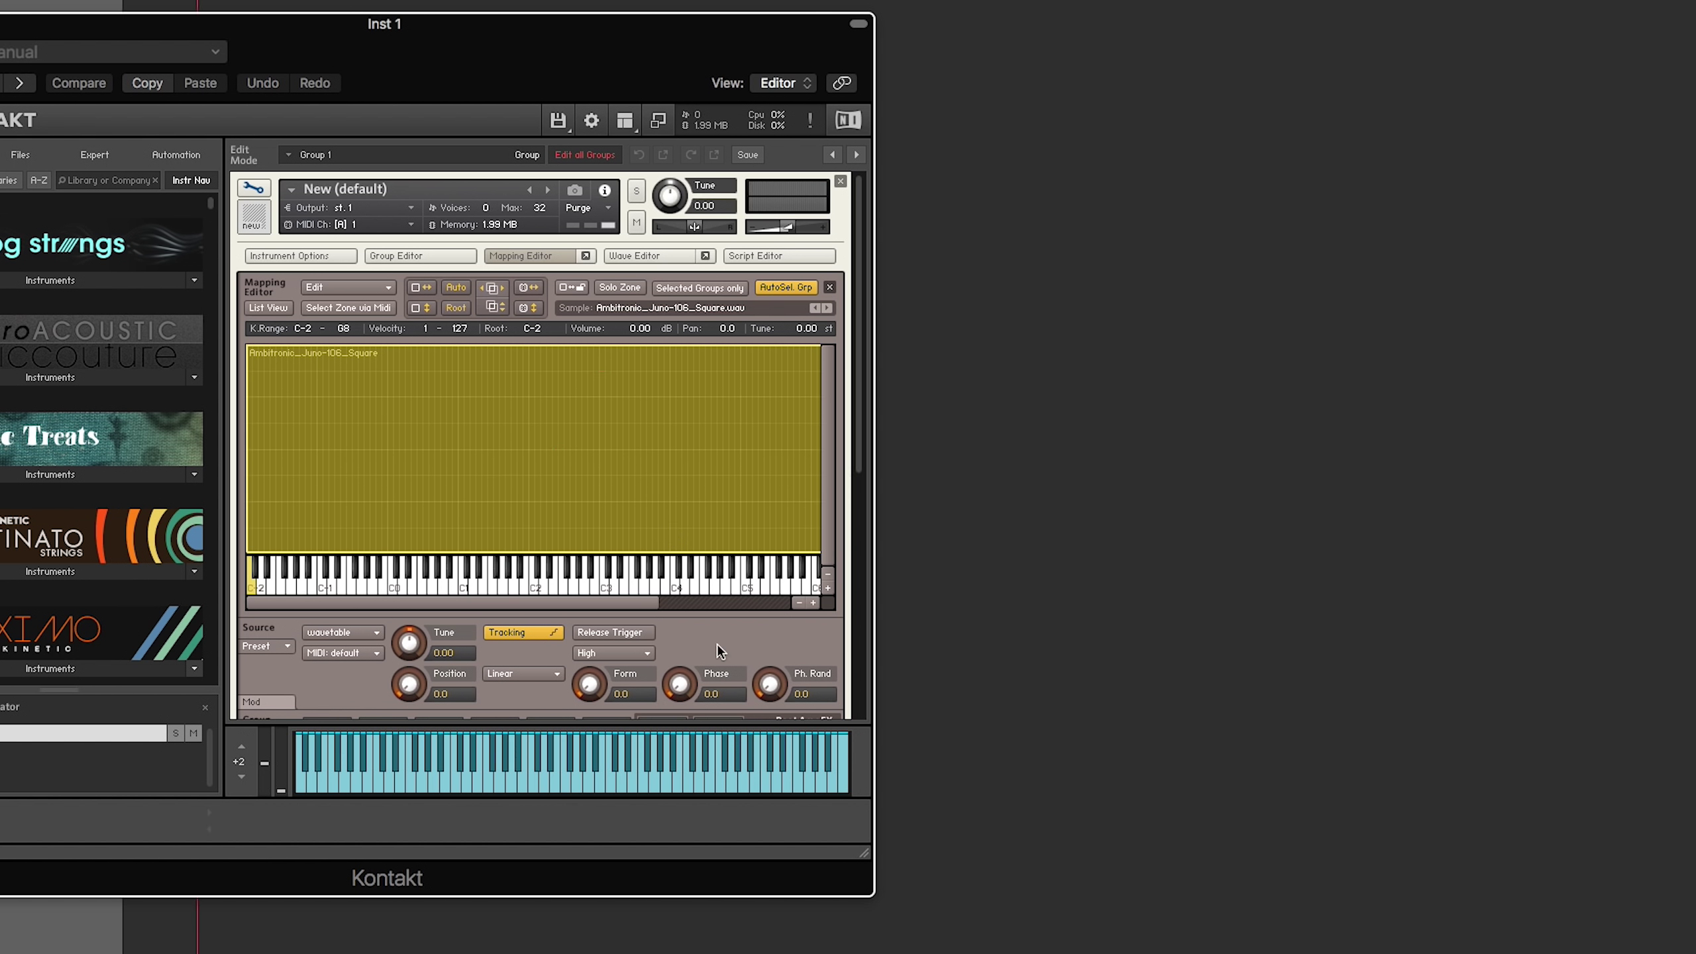
# Step: Scroll down past the new C-2 to G8 Juno square zone
pyautogui.scroll(-10, 717, 643)
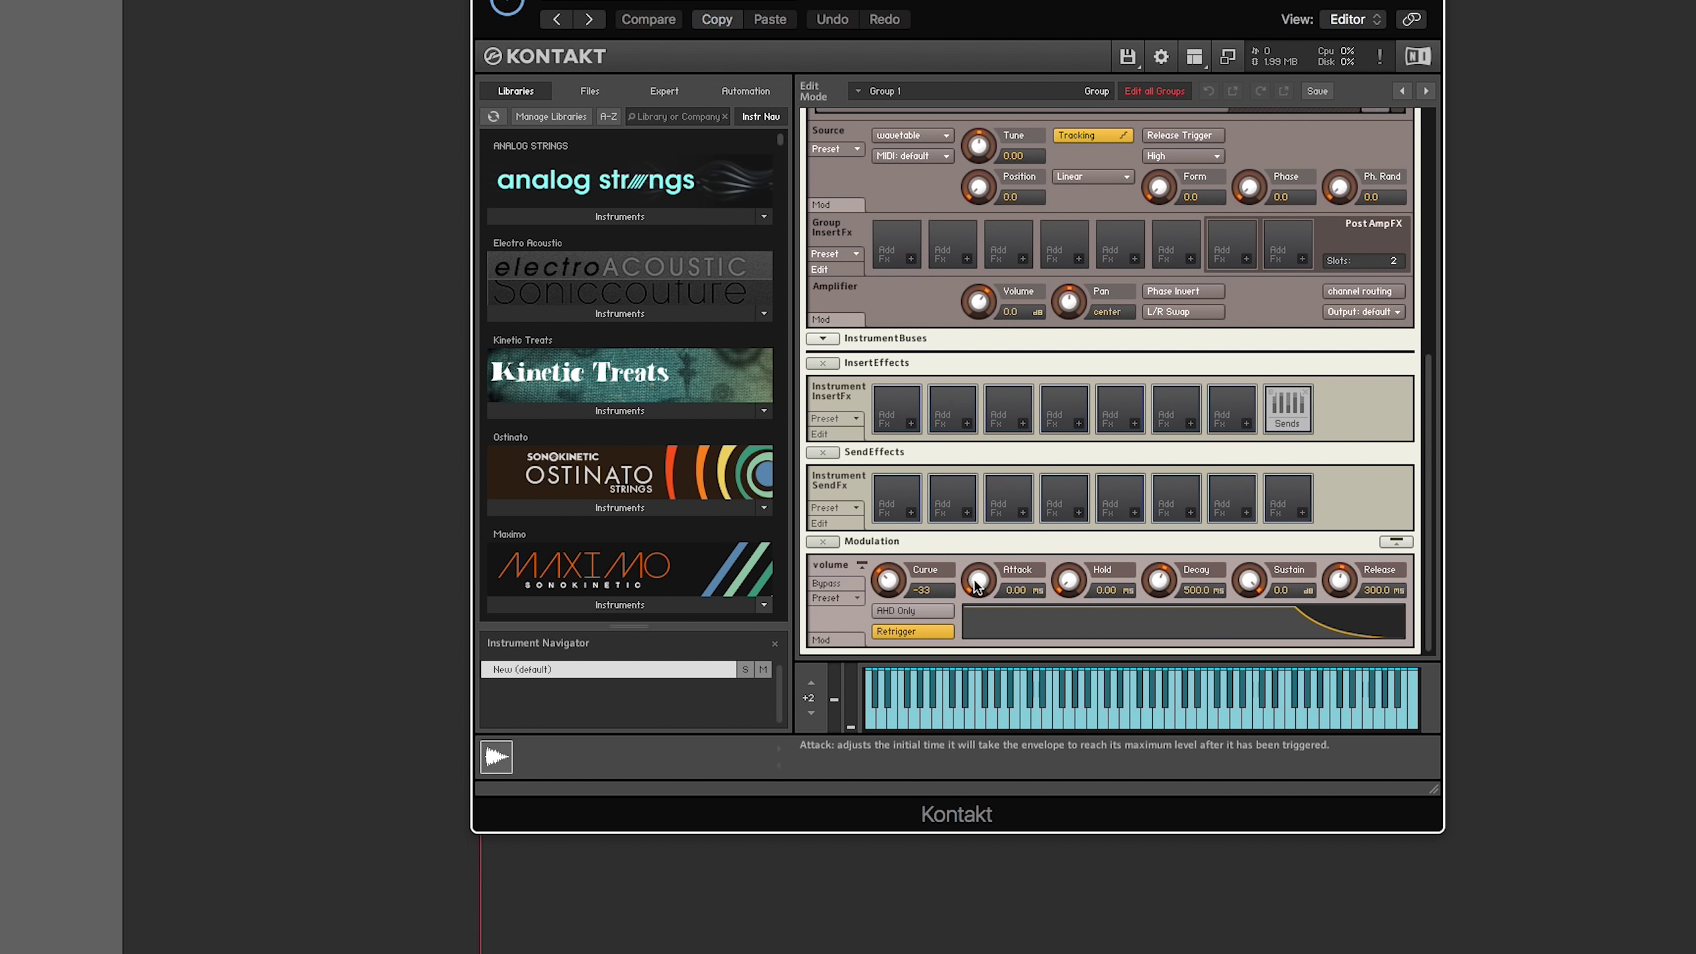
# Step: Set the volume envelope attack to 1.3 ms and release to 1.6k ms
pyautogui.moveTo(978, 580); pyautogui.dragTo(979, 582)
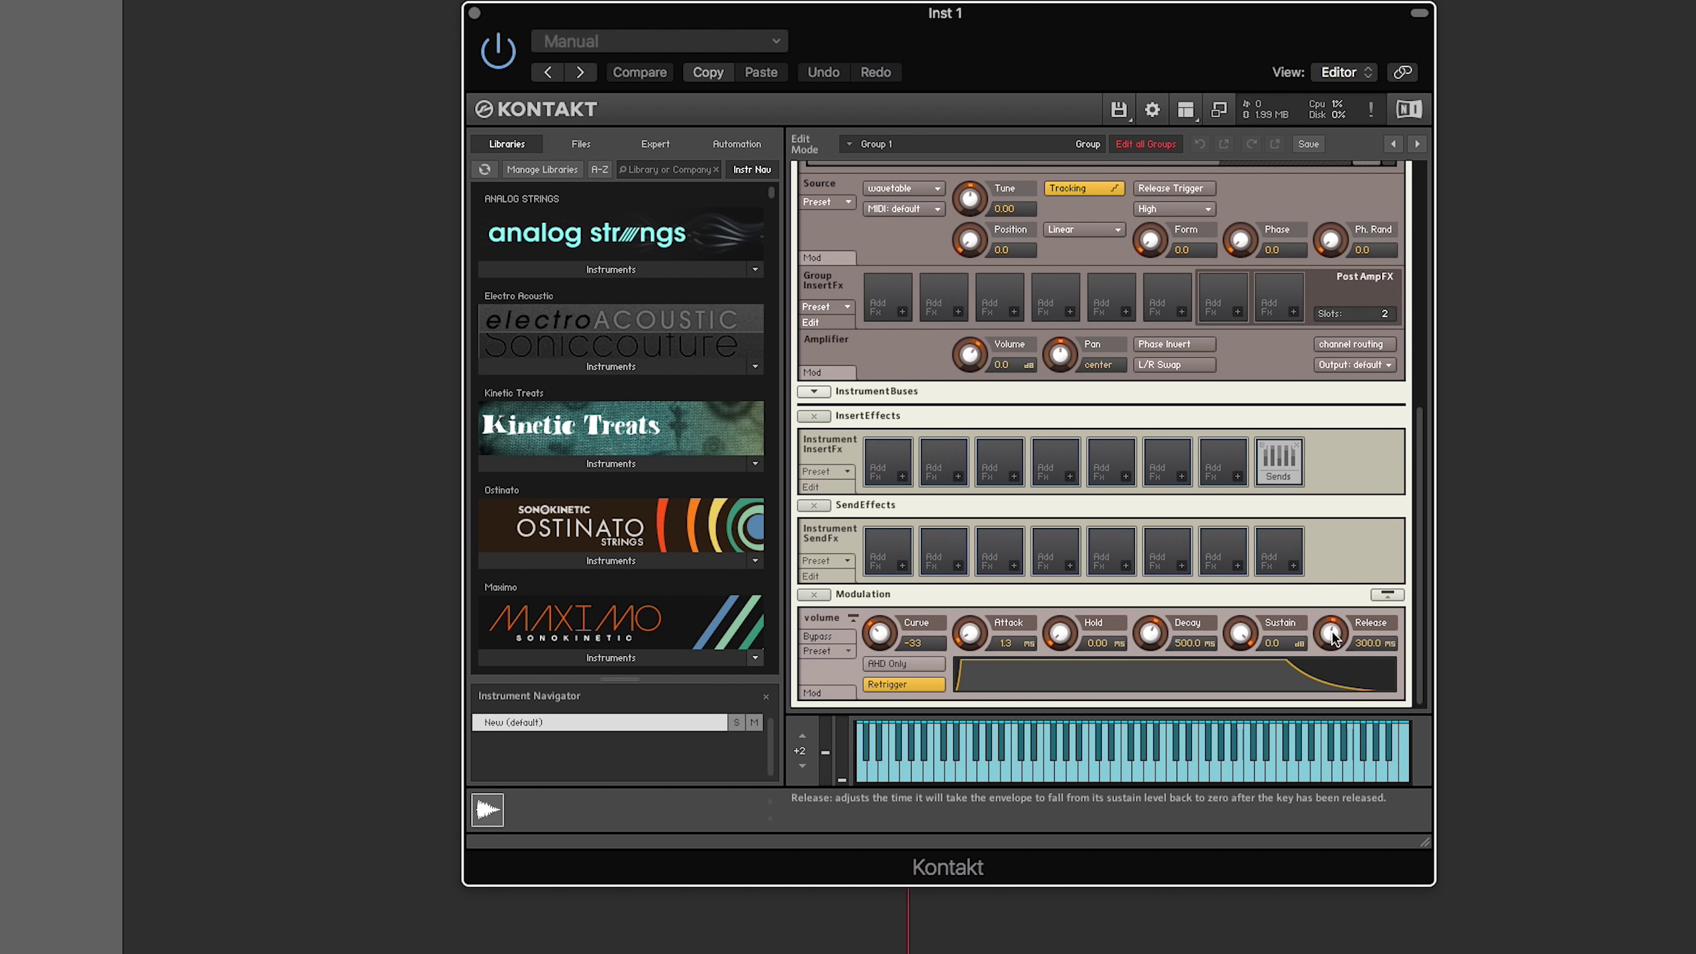
pyautogui.moveTo(1332, 636); pyautogui.dragTo(1334, 605)
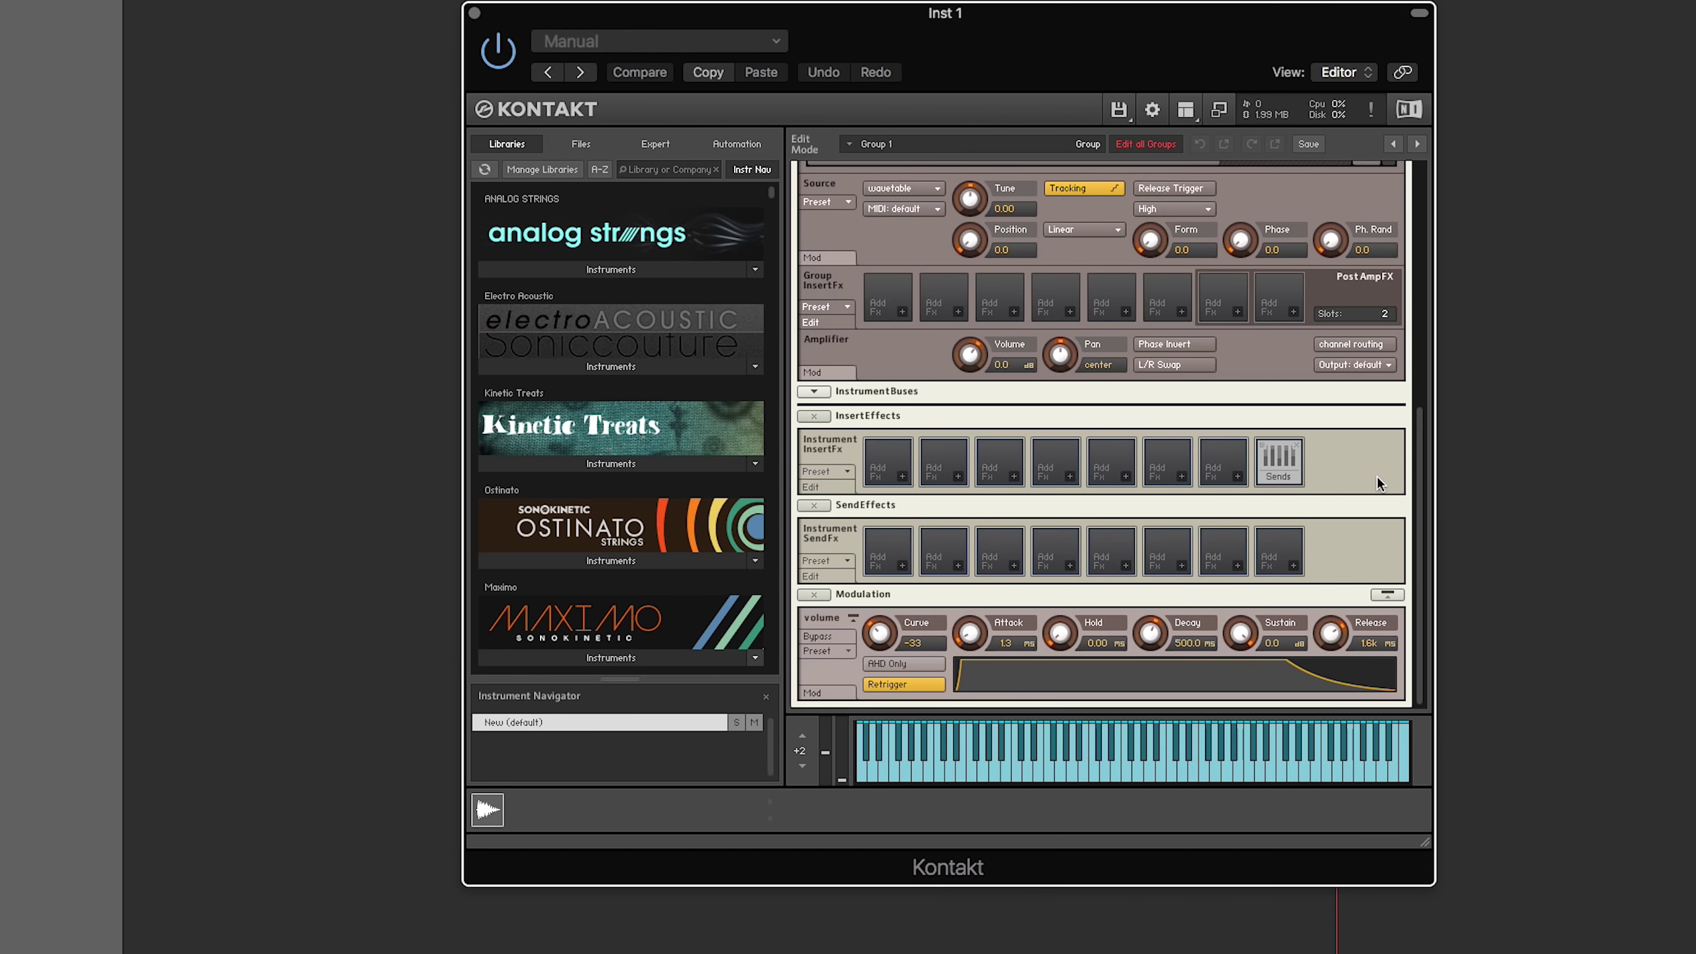
# Step: Dial the wavetable Position knob to 42.4 and open the Source Mod section
pyautogui.scroll(5, 1376, 475)
pyautogui.scroll(1, 979, 414)
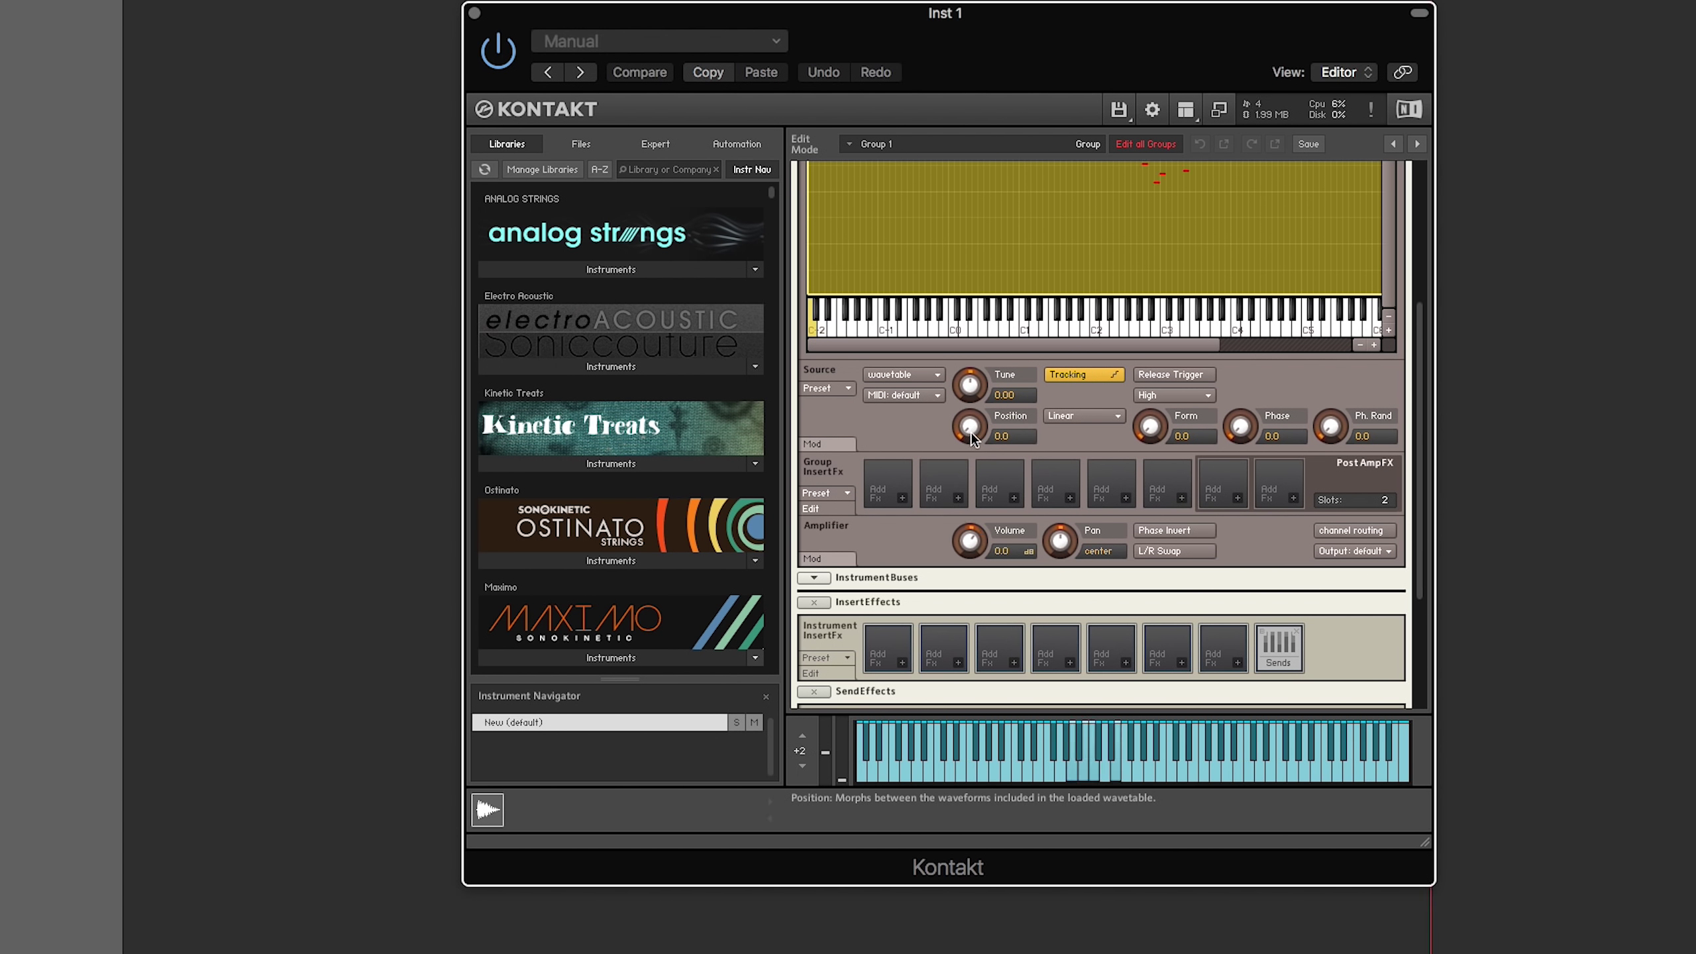
pyautogui.moveTo(973, 432); pyautogui.dragTo(986, 394)
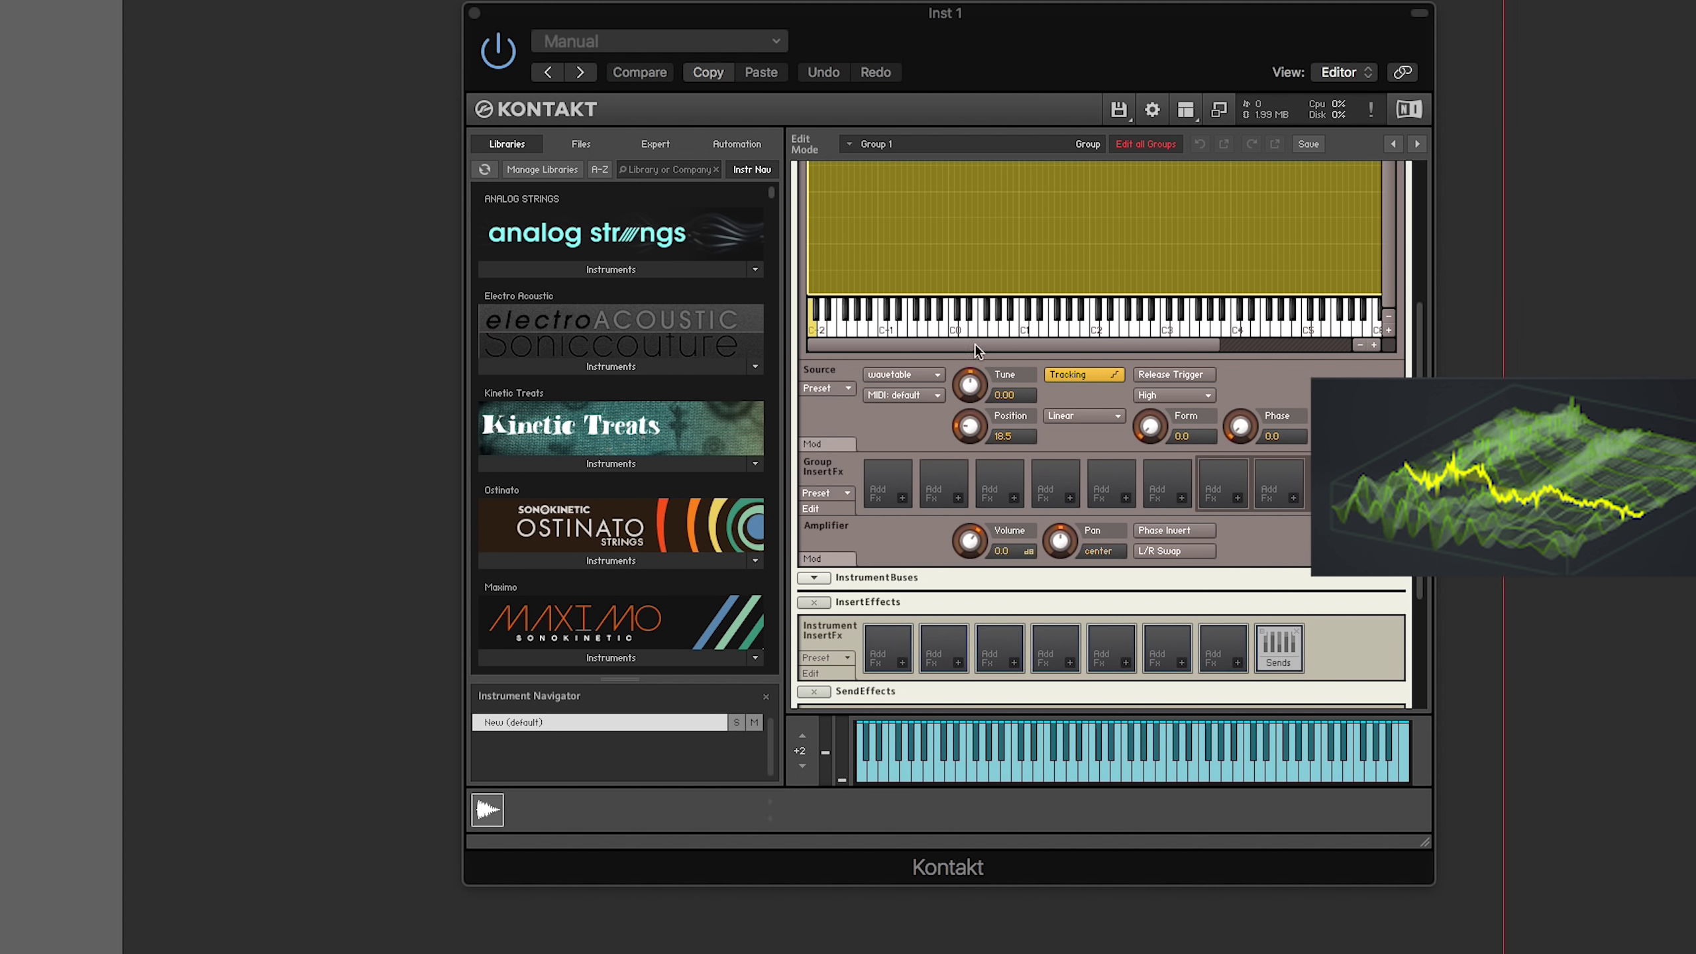
pyautogui.moveTo(968, 427); pyautogui.dragTo(975, 334)
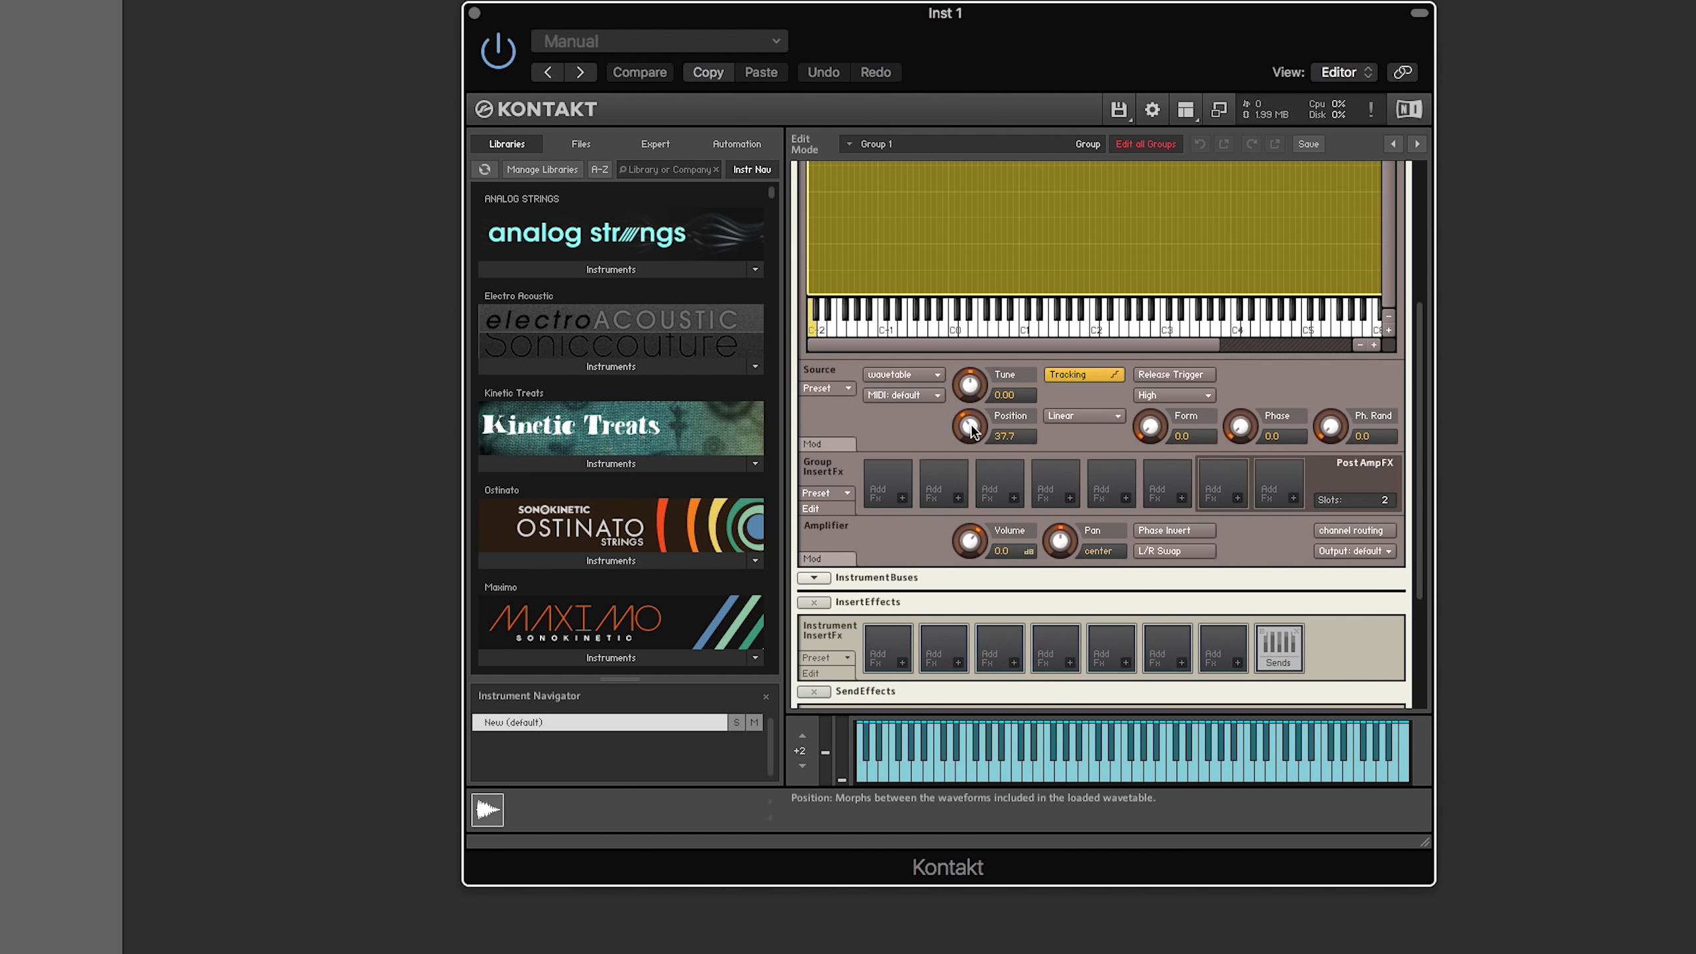
pyautogui.moveTo(969, 426); pyautogui.dragTo(916, 428)
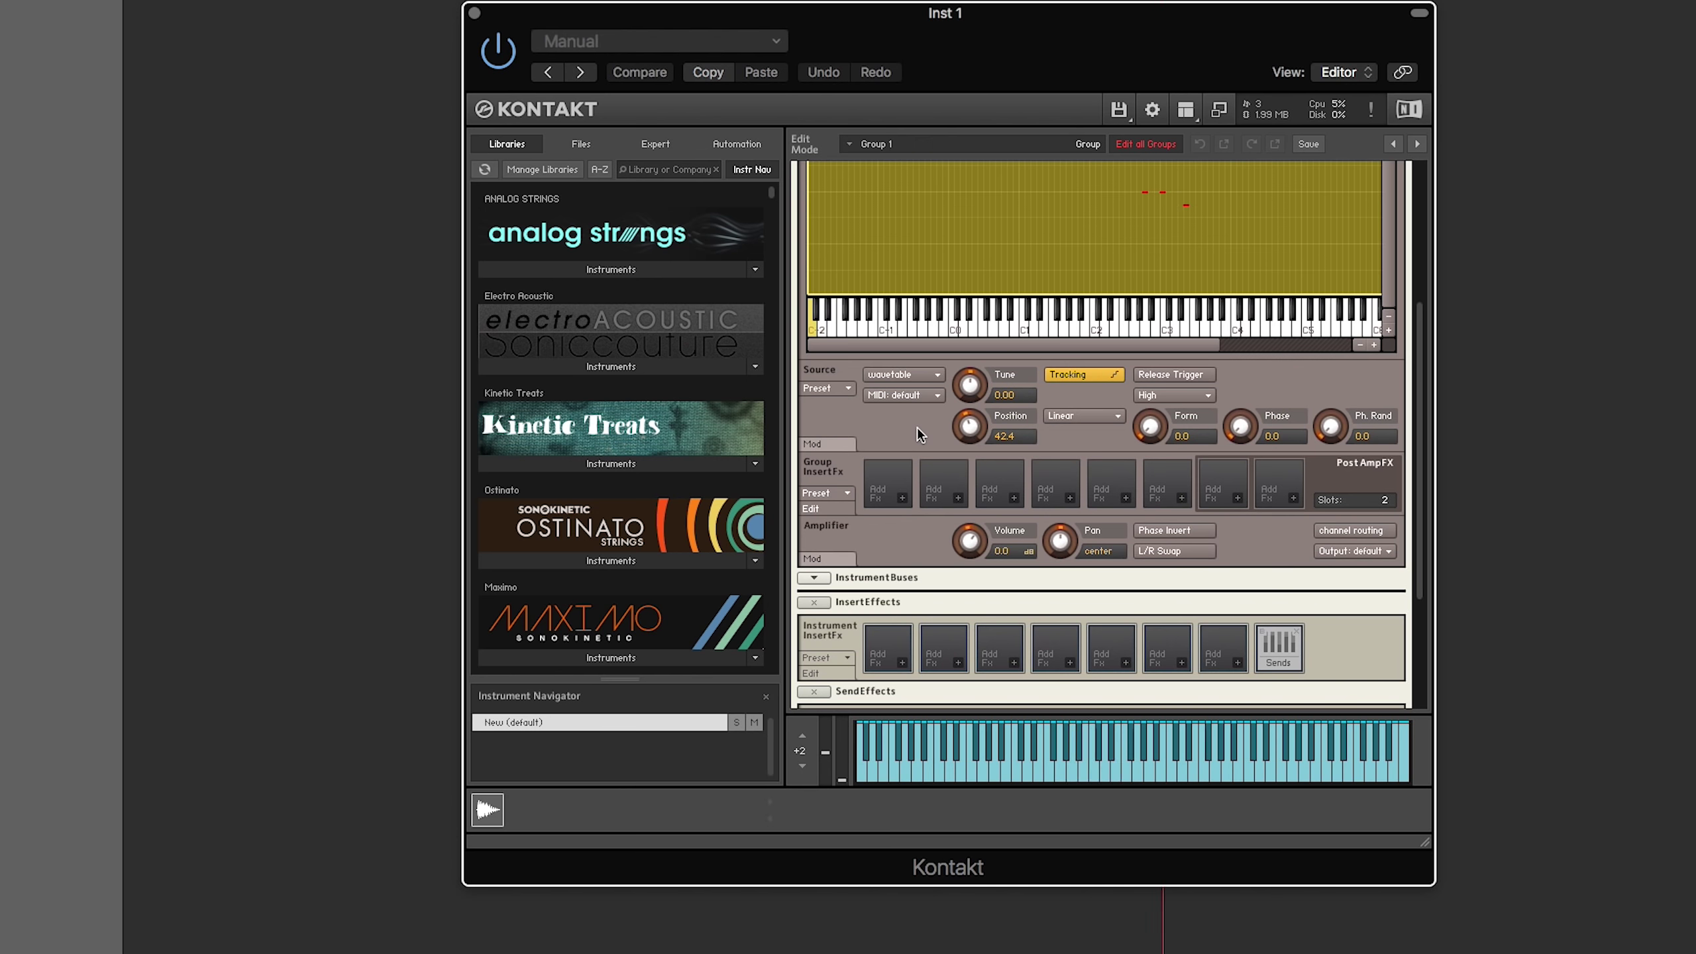
pyautogui.click(830, 445)
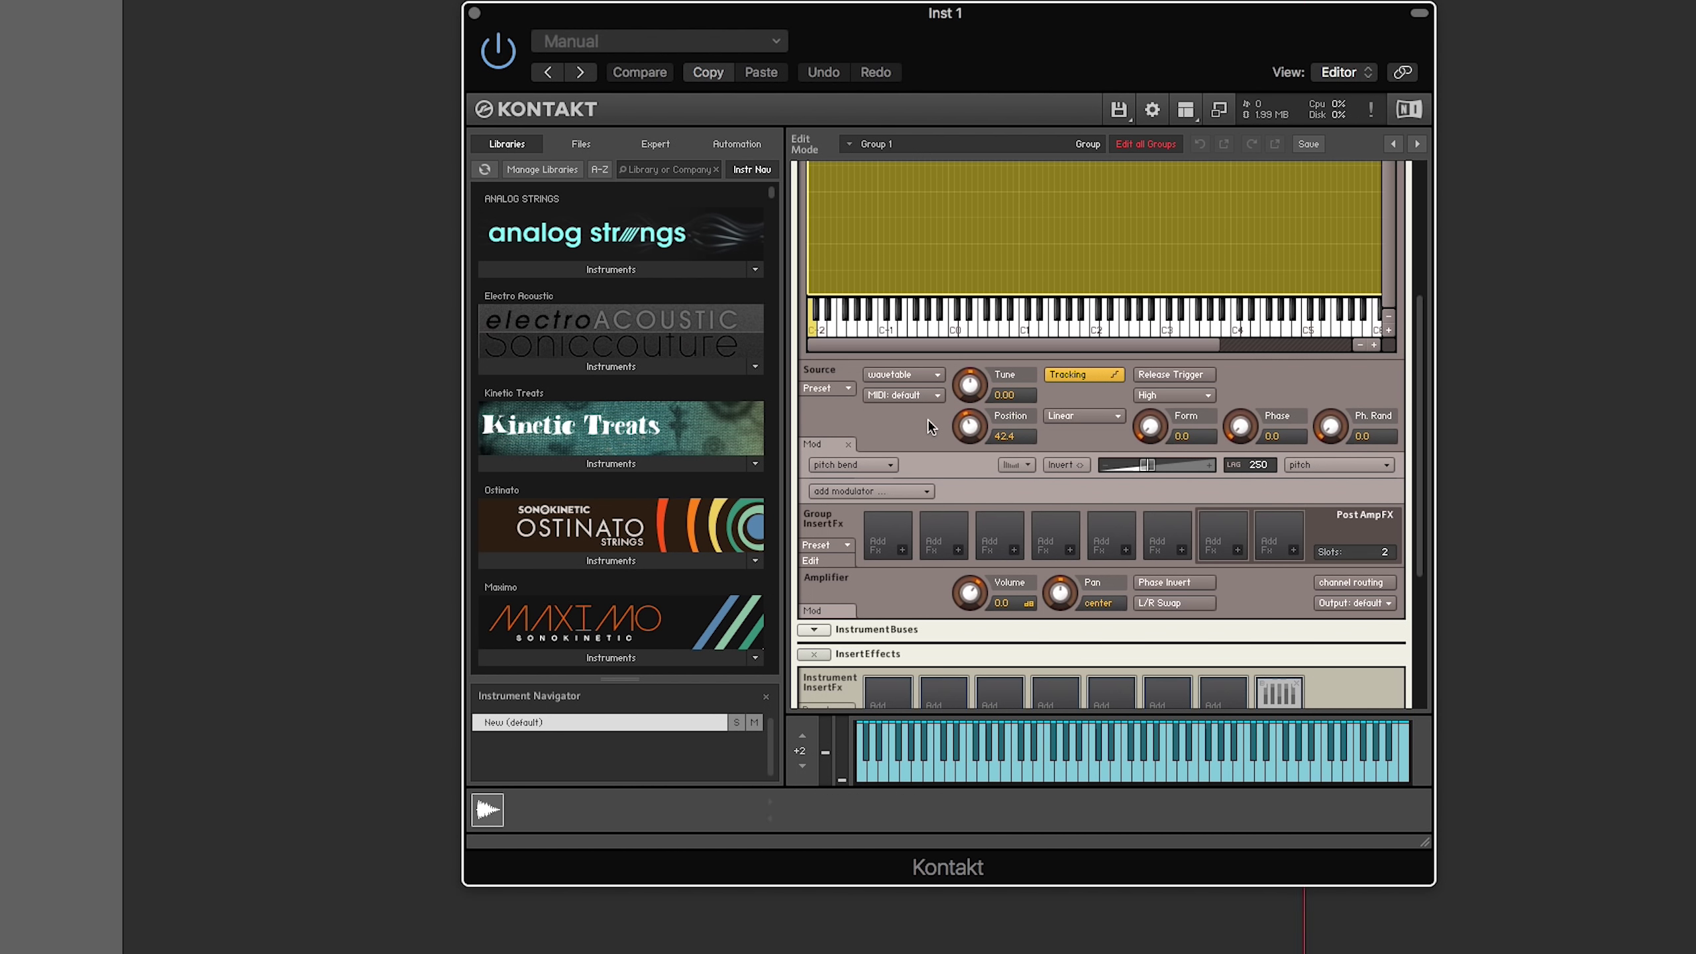
pyautogui.scroll(5, 947, 429)
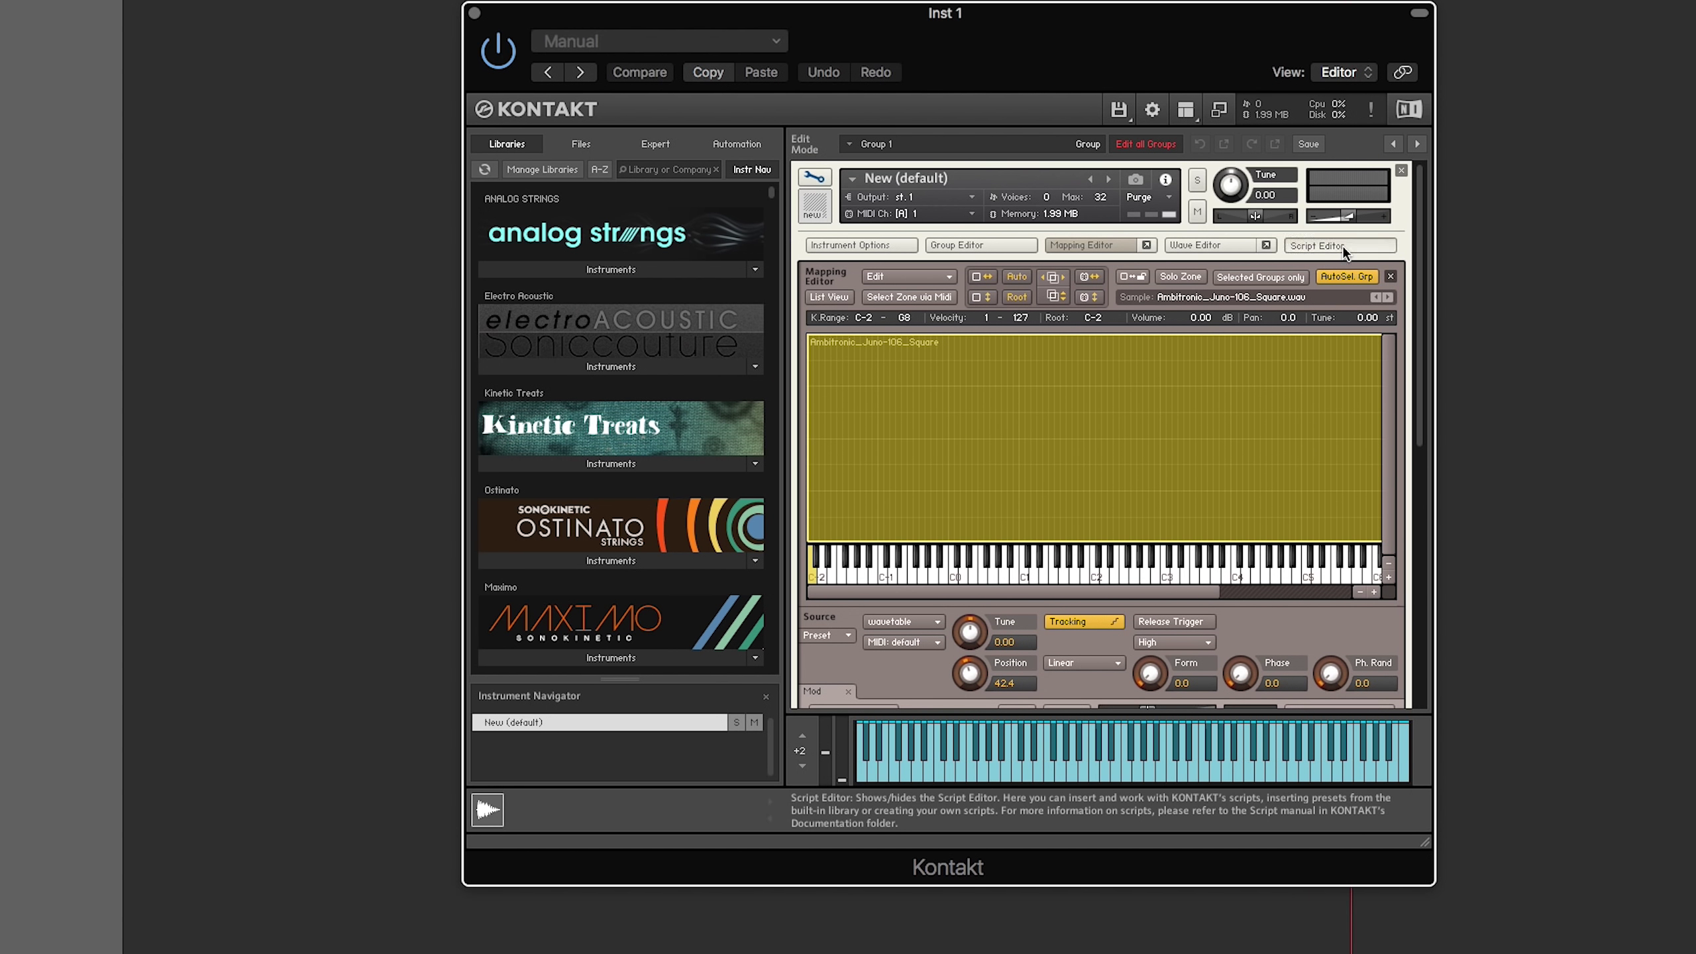
pyautogui.click(1342, 245)
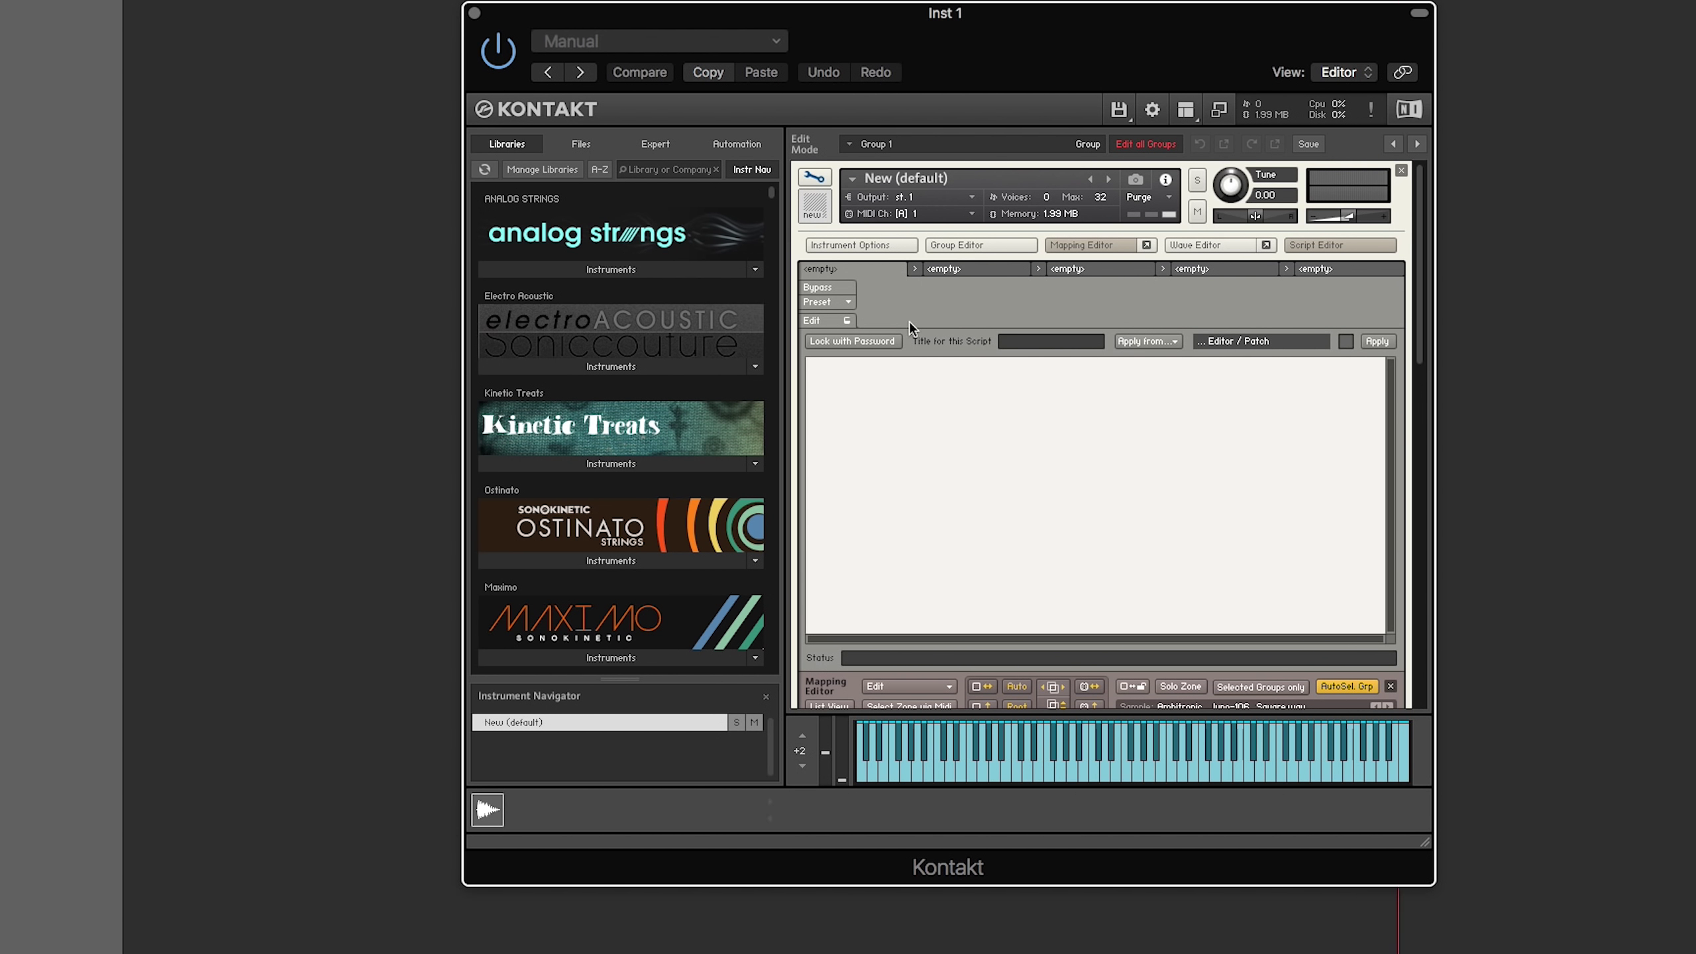
pyautogui.click(814, 320)
pyautogui.scroll(-3, 1266, 297)
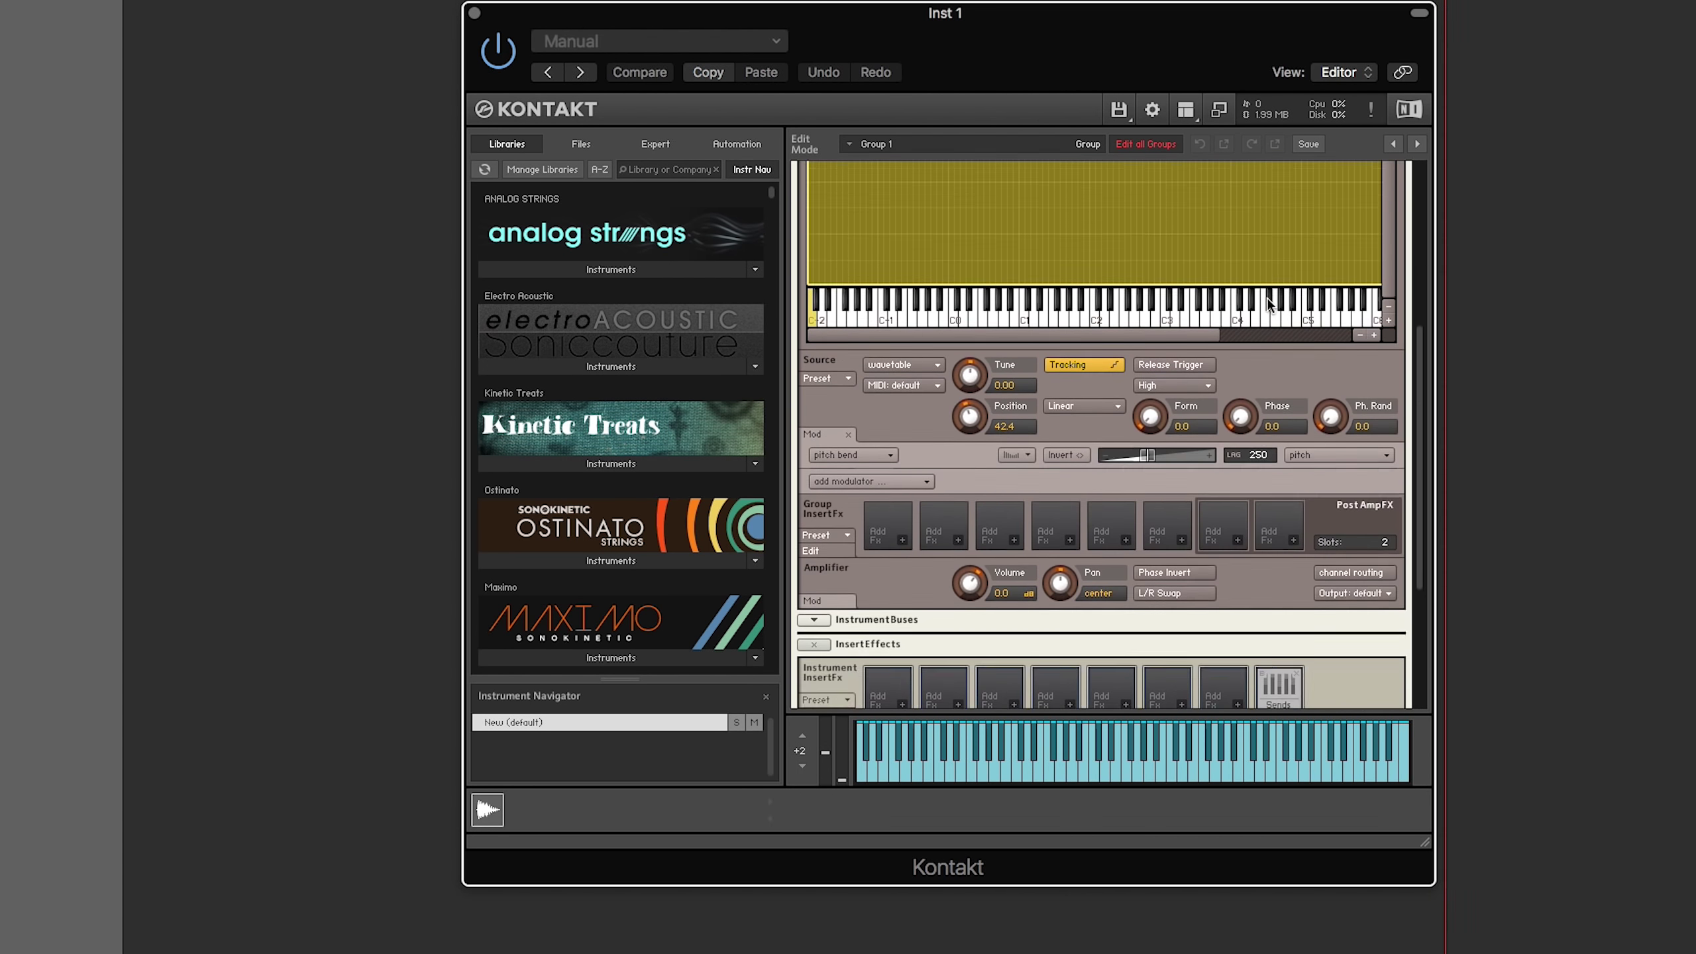
pyautogui.scroll(-3, 1266, 297)
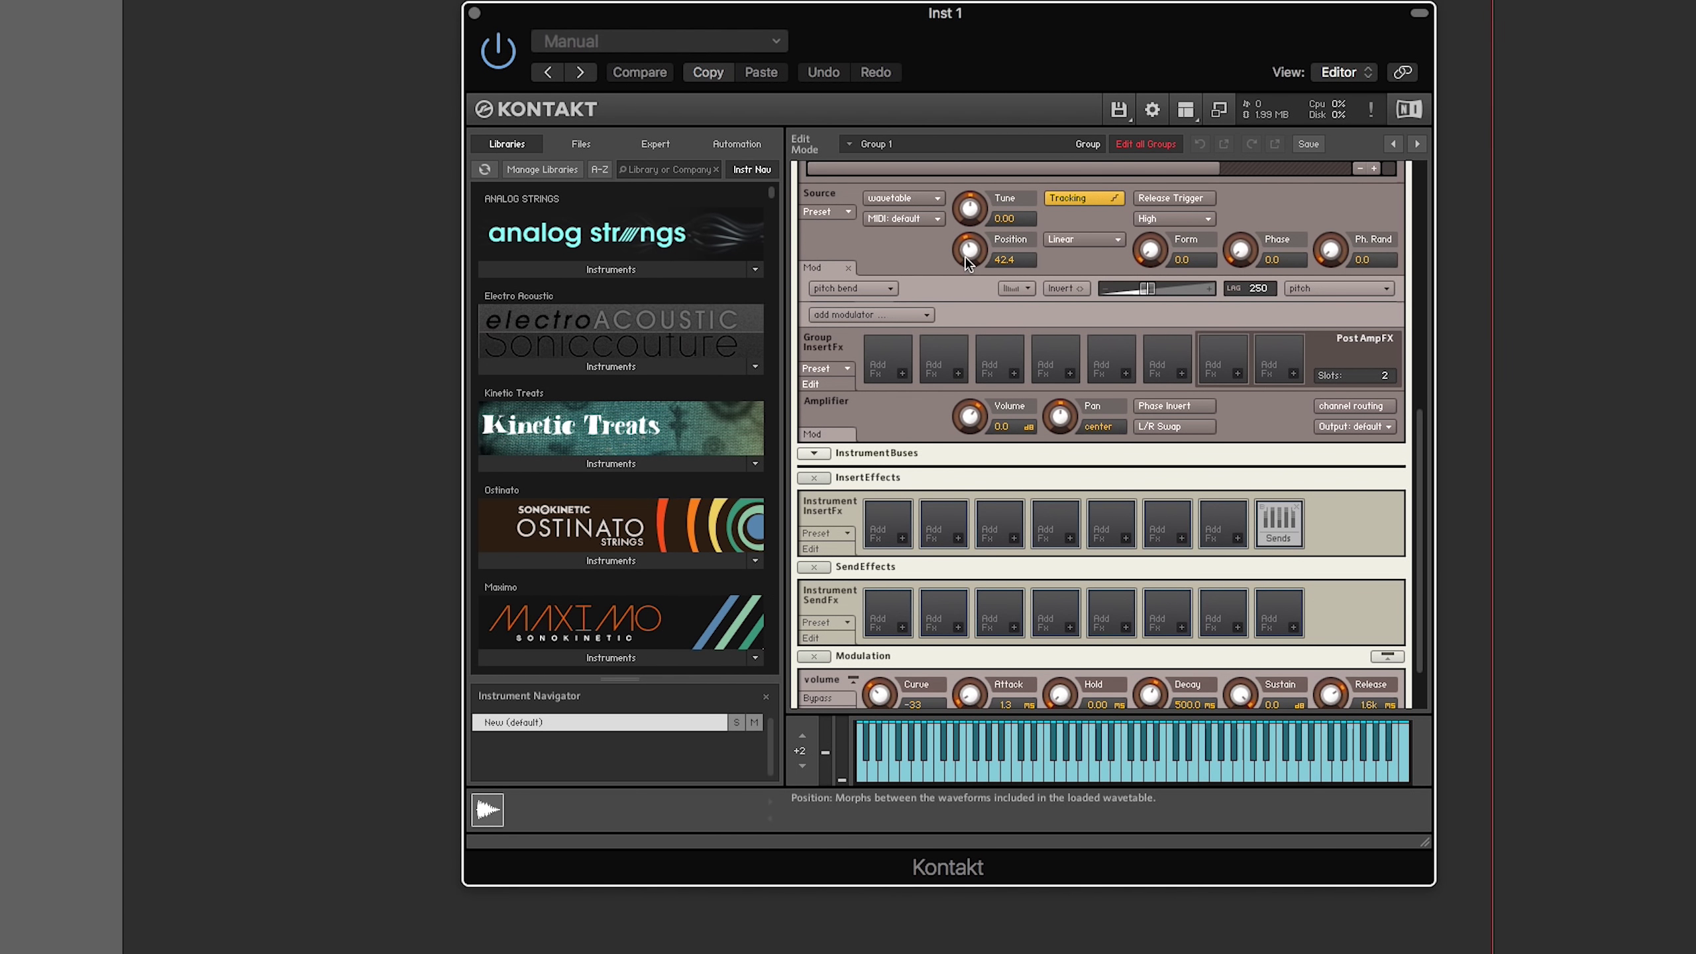
pyautogui.scroll(3, 967, 262)
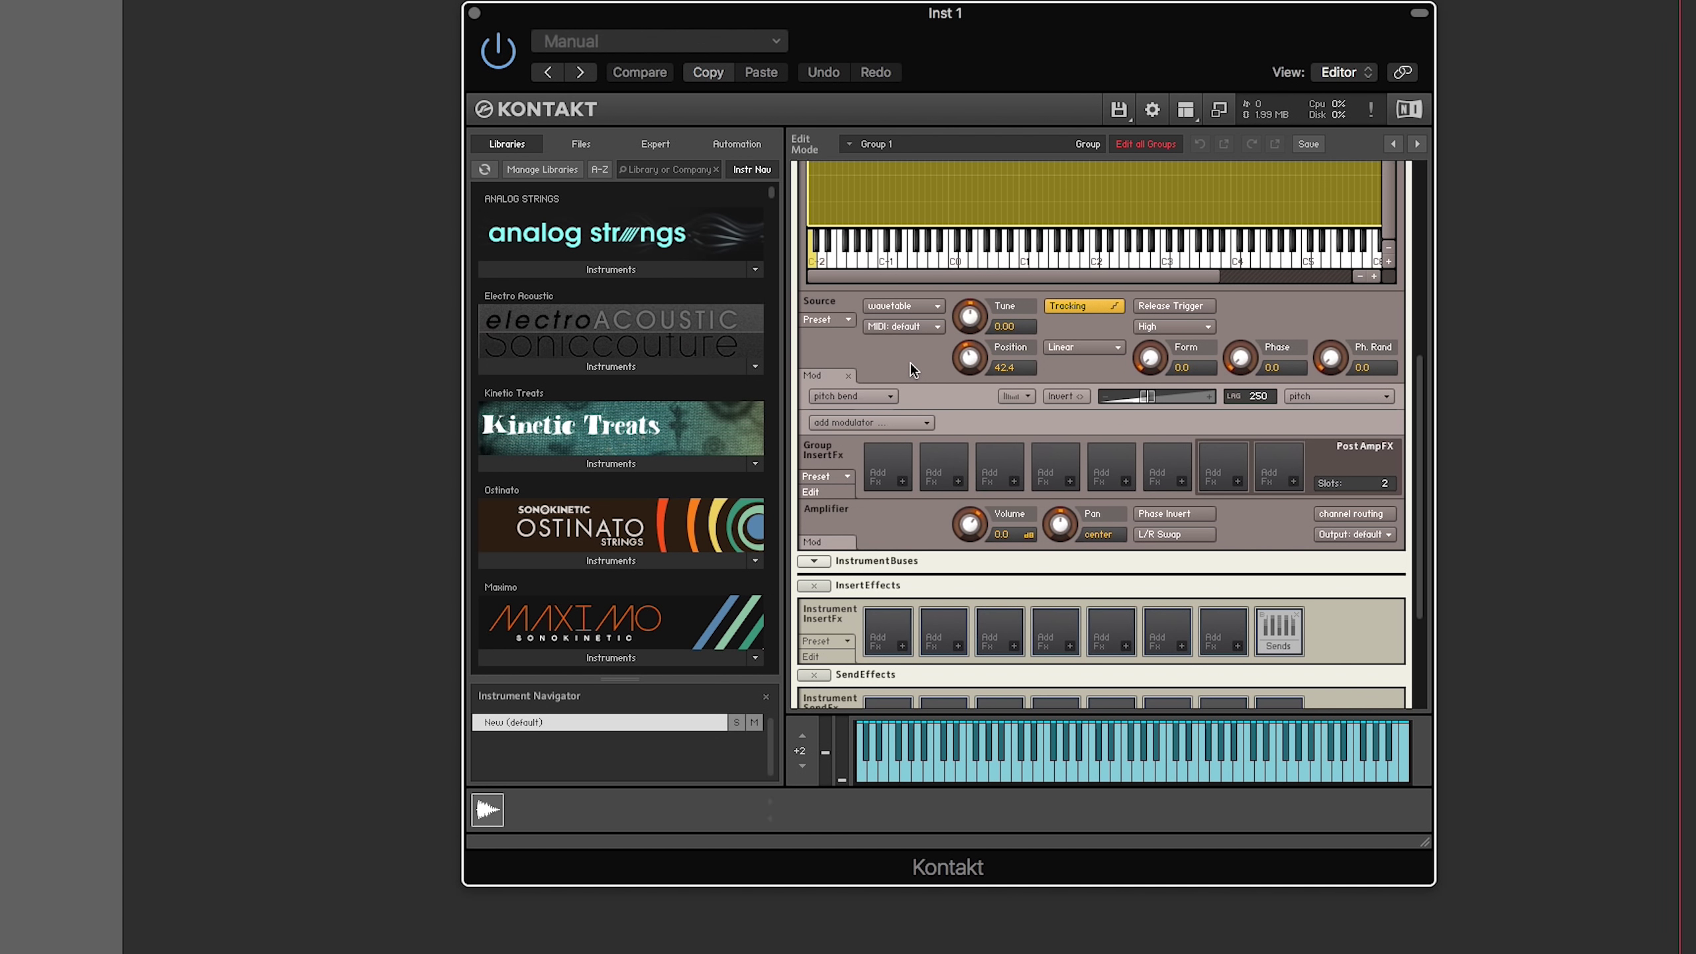
pyautogui.click(864, 425)
# Step: Add a triangle LFO modulator targeting the wavetable Position, checking the knob's modulation menu
pyautogui.moveTo(866, 456)
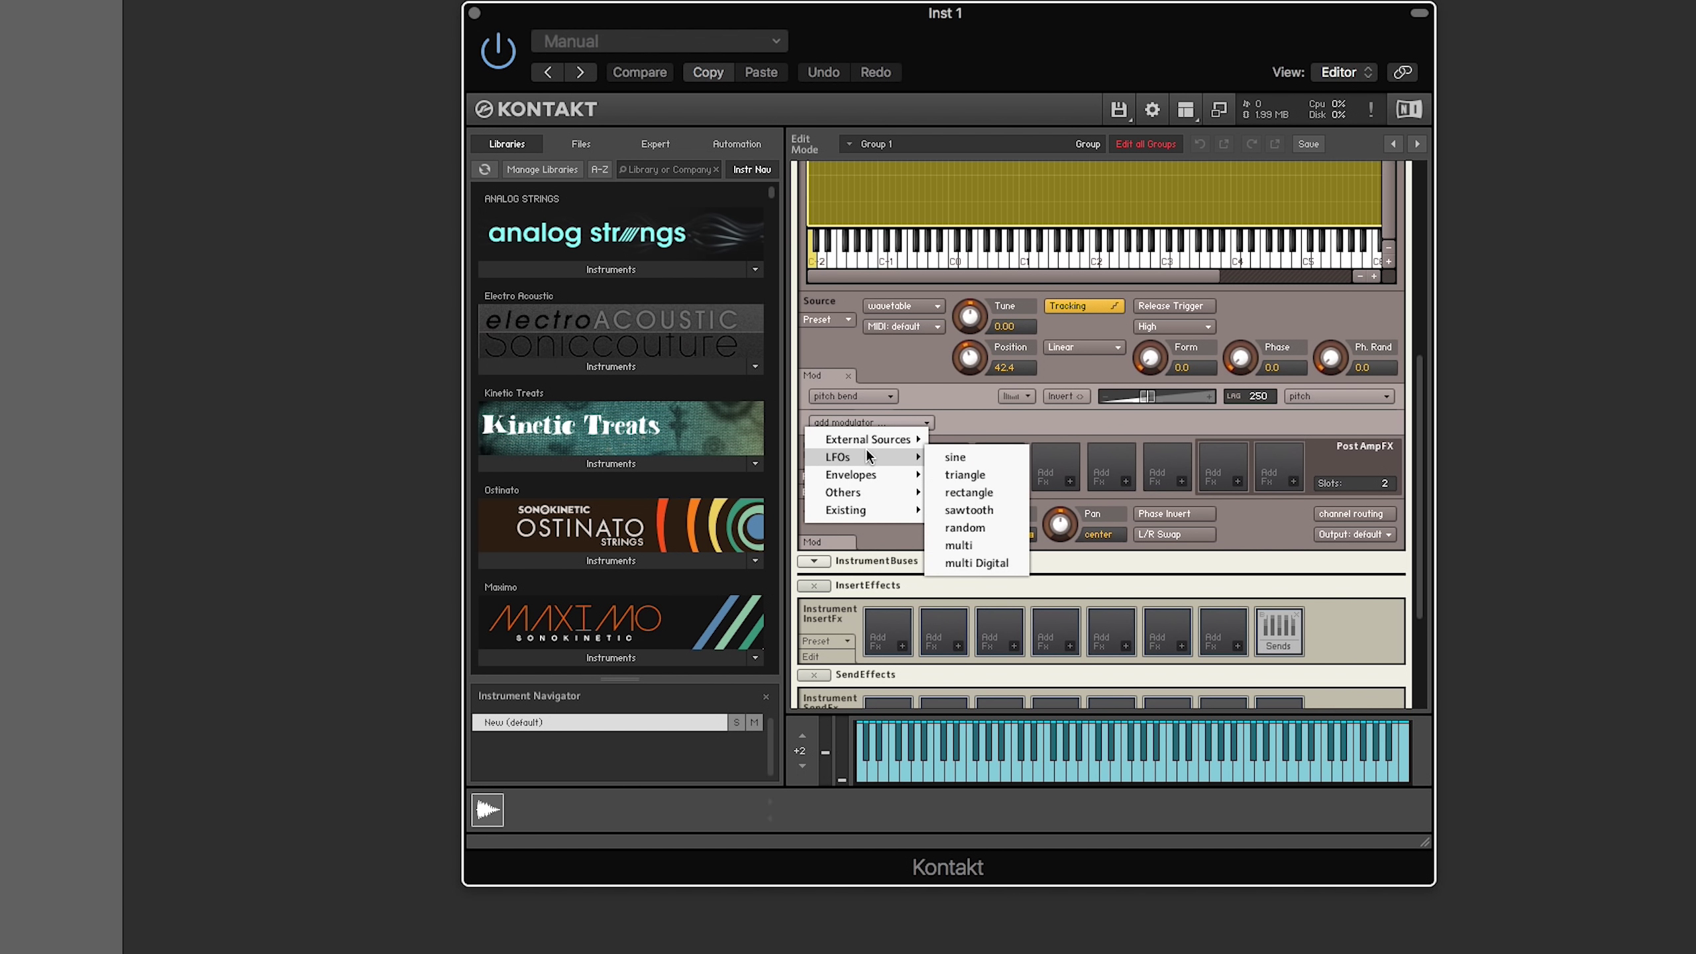
pyautogui.click(985, 474)
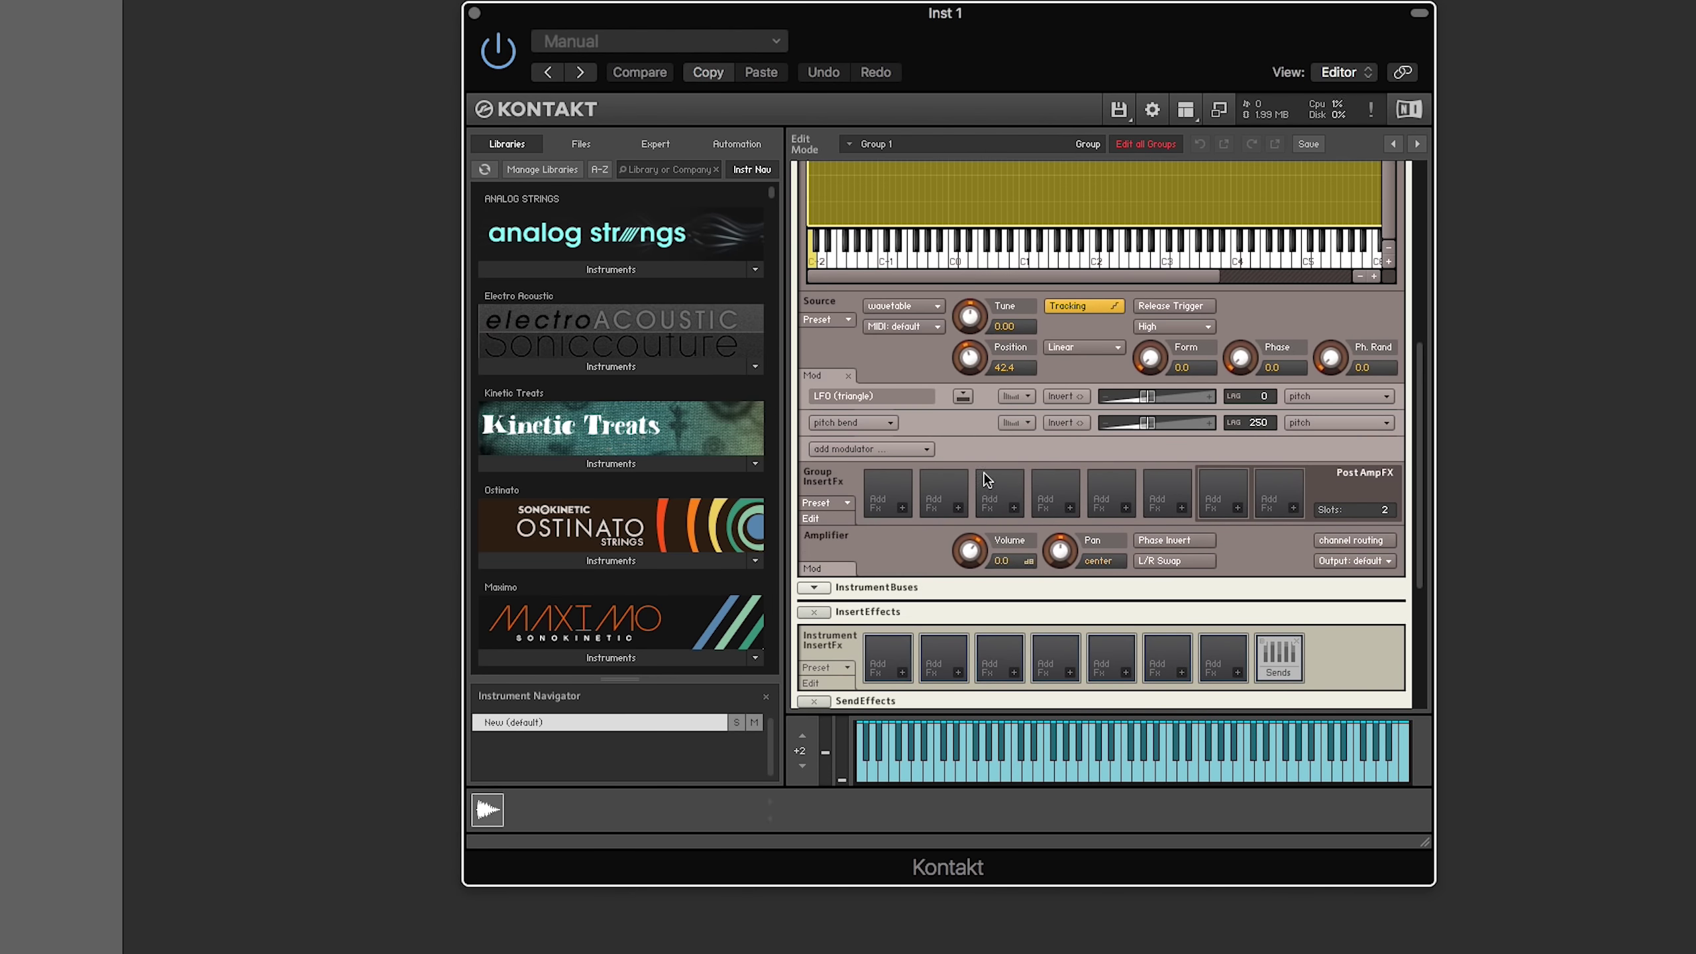
pyautogui.click(1309, 395)
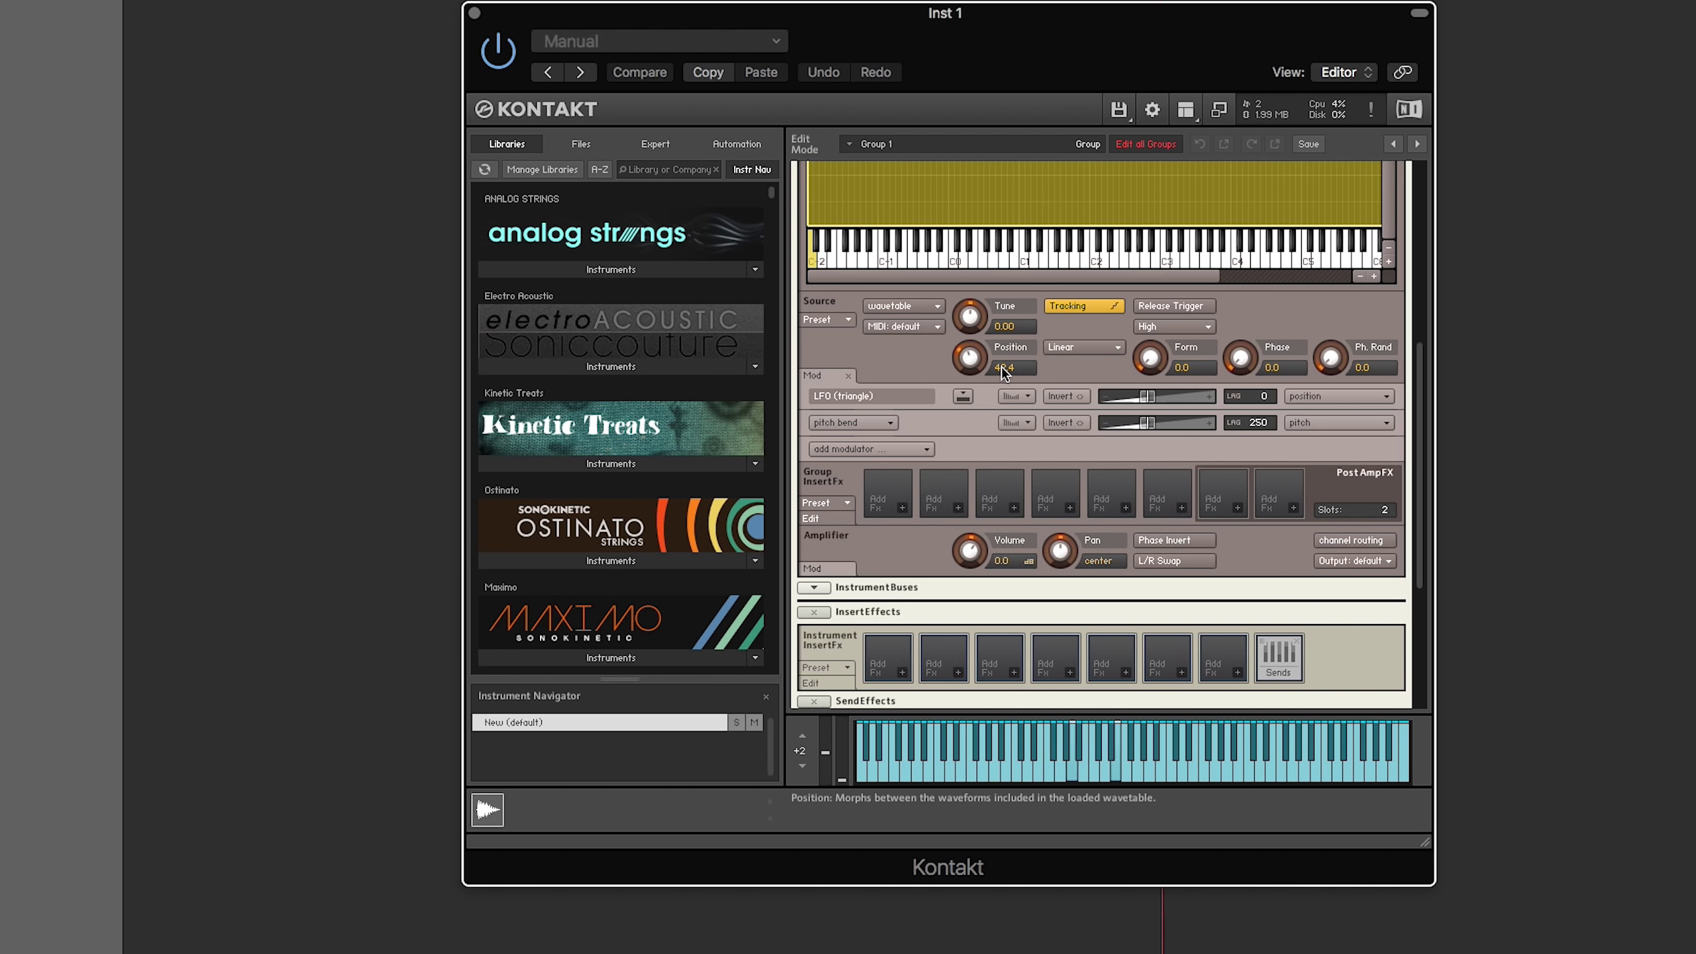
pyautogui.rightClick(968, 357)
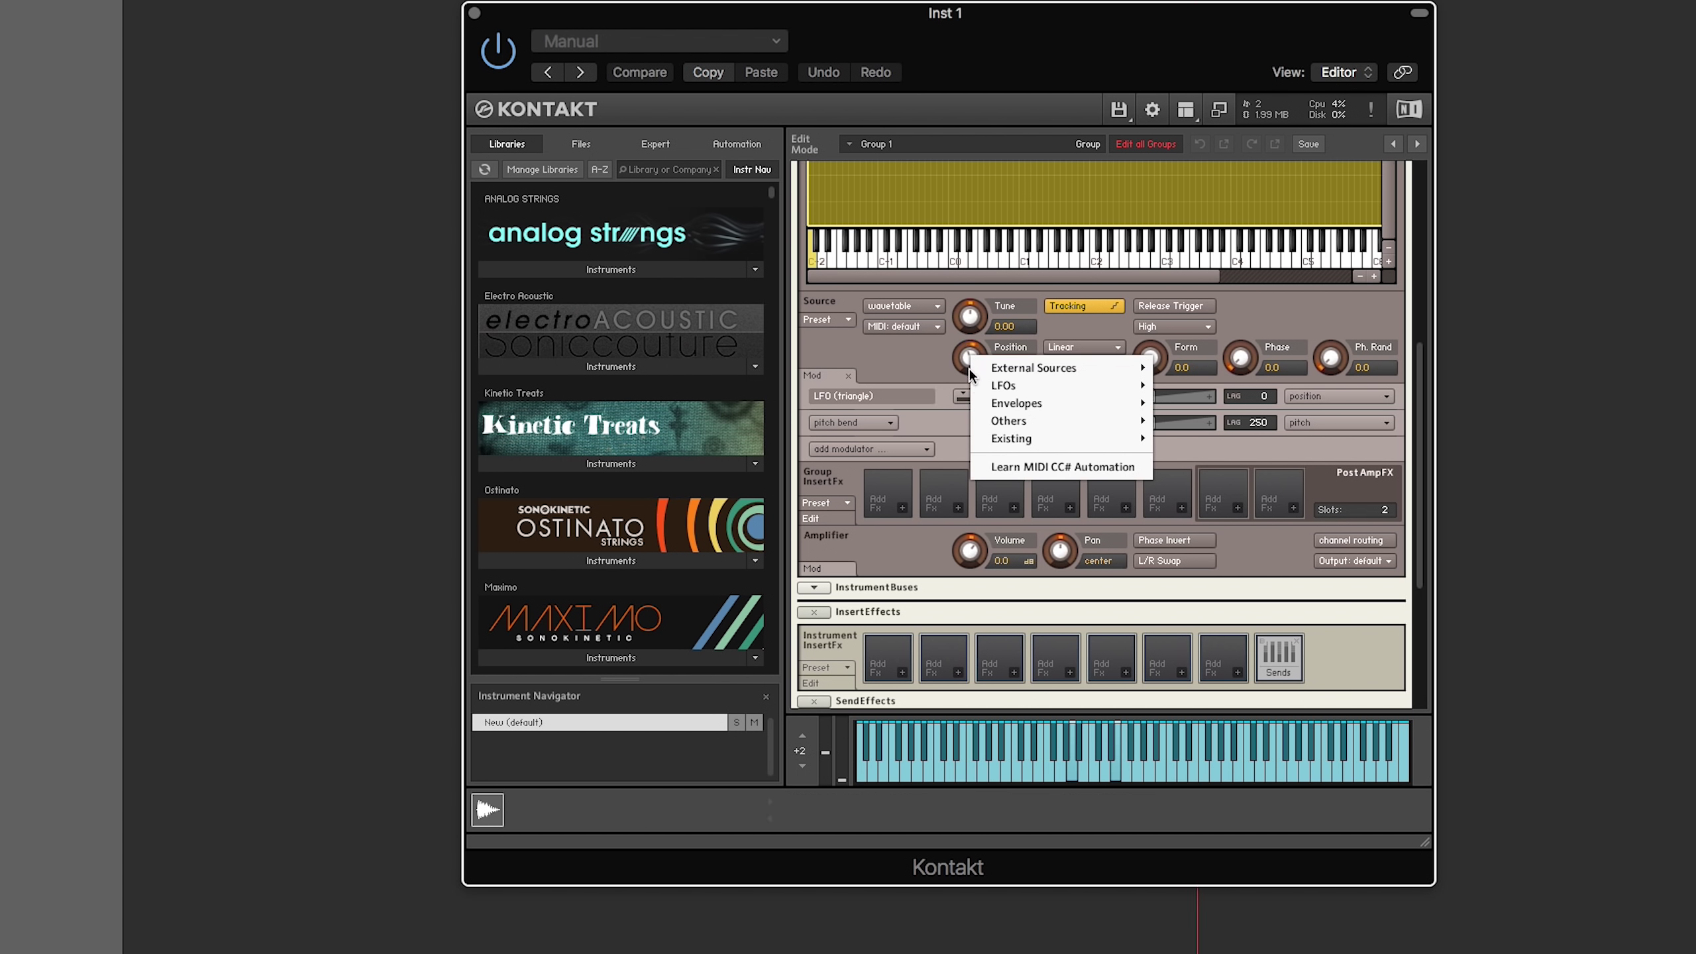
pyautogui.click(909, 355)
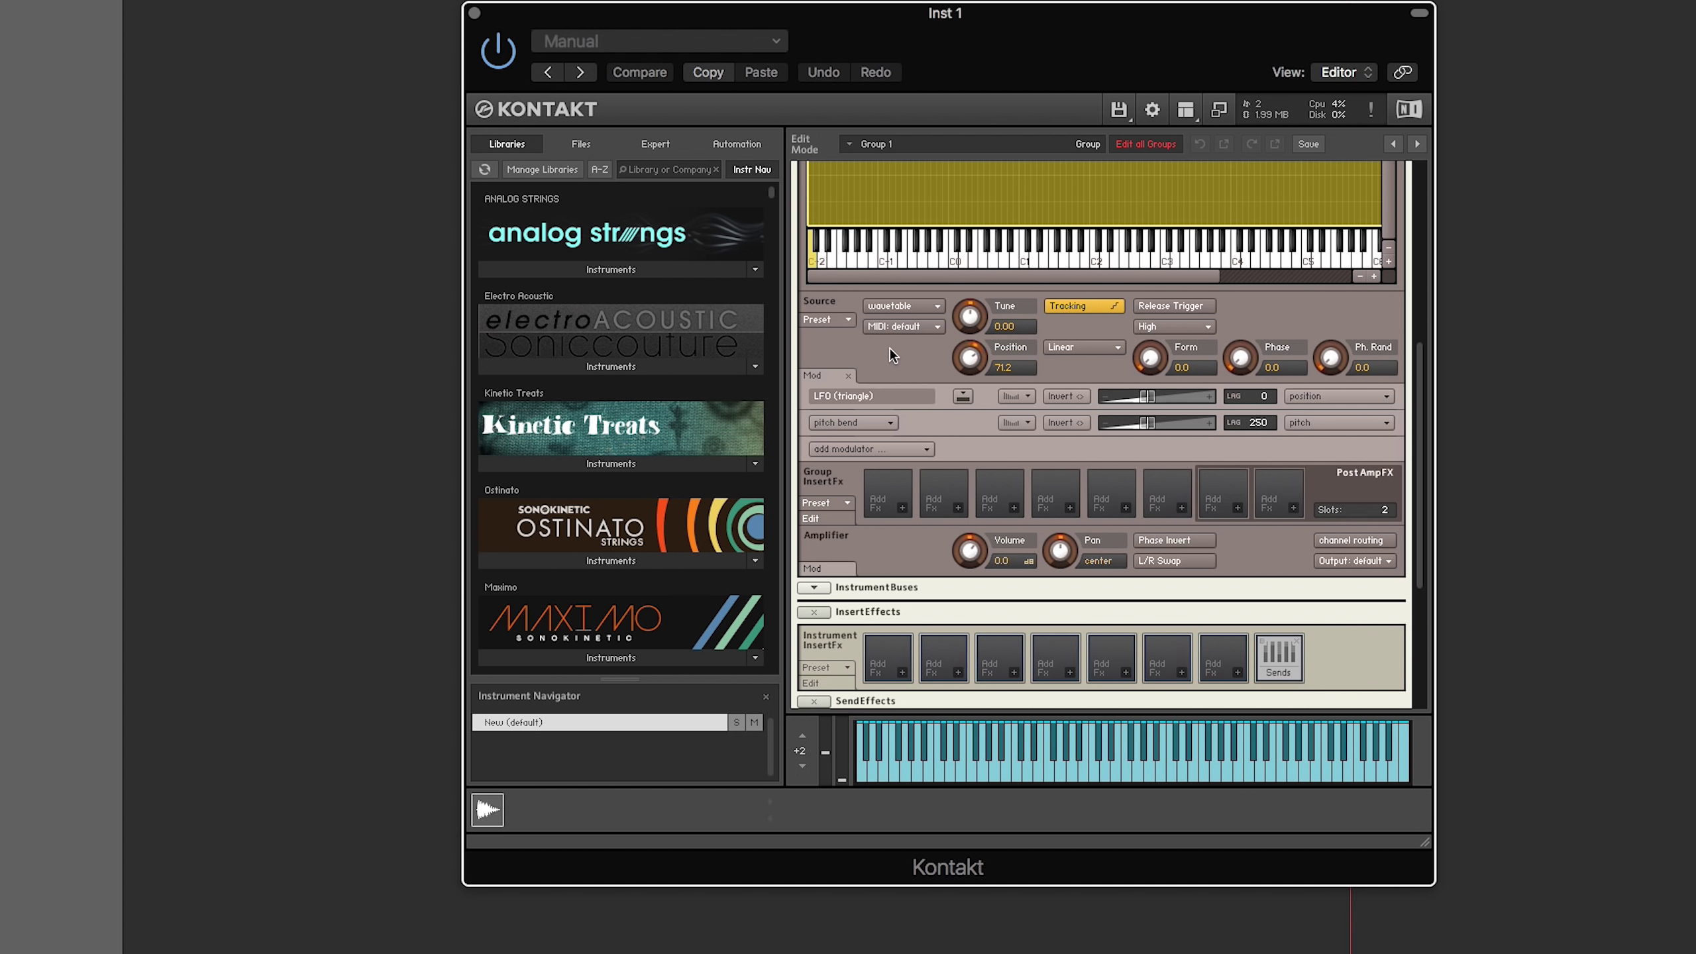
pyautogui.scroll(-5, 894, 346)
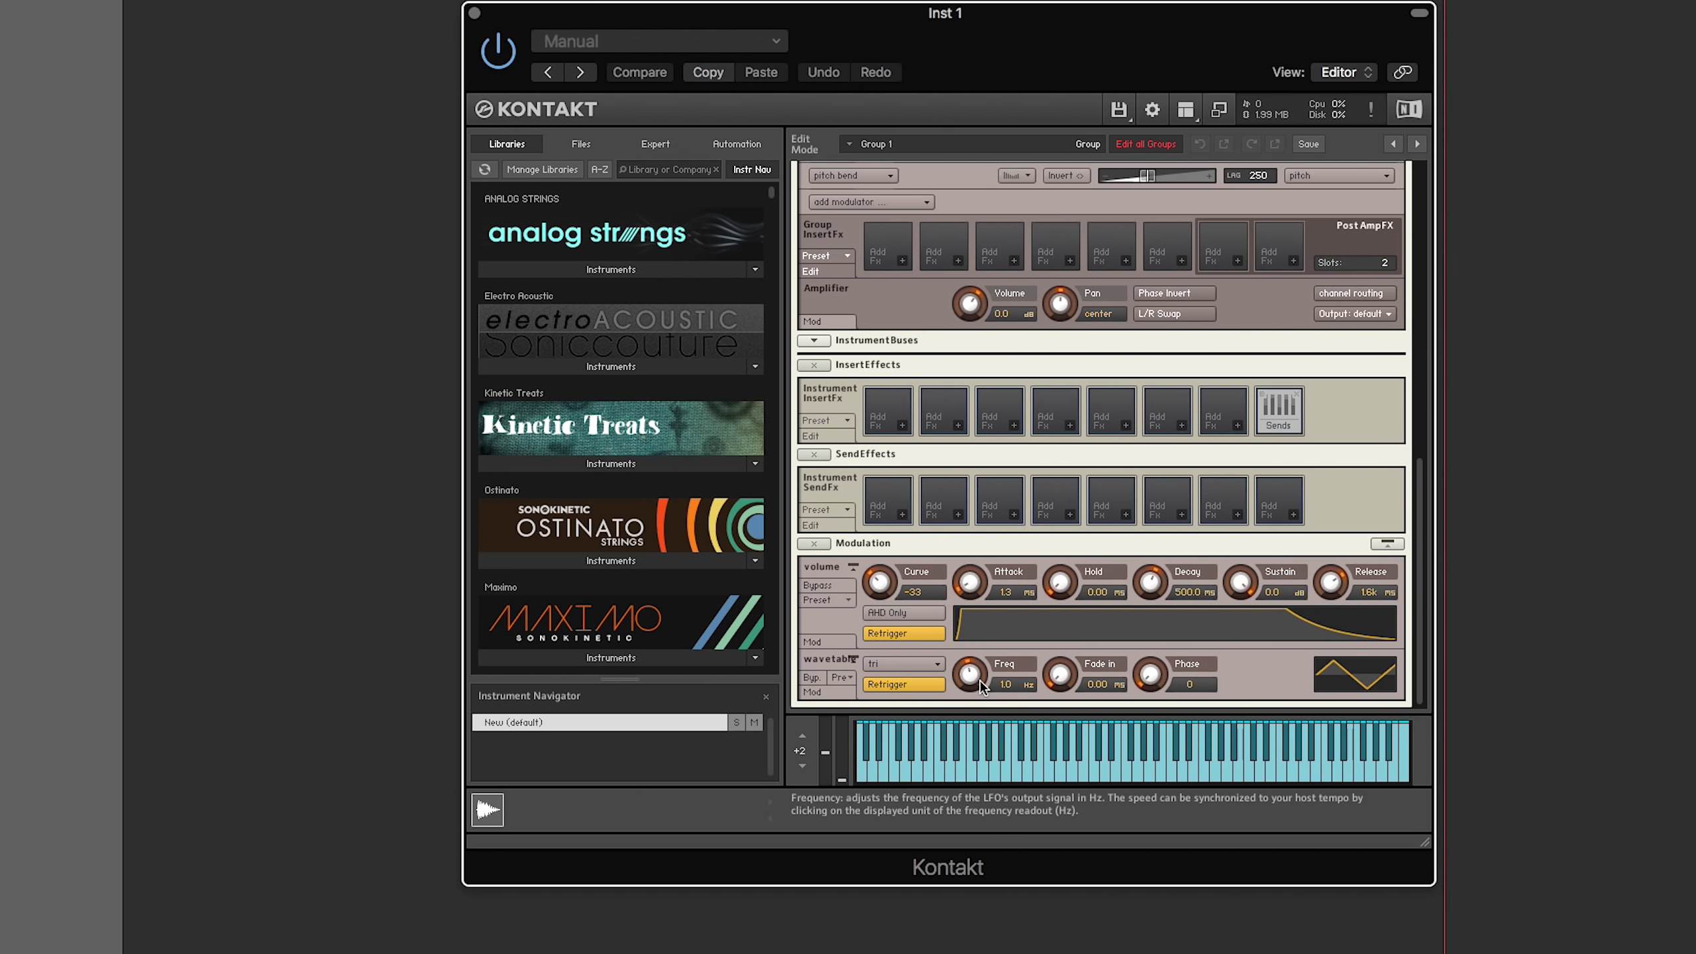
# Step: Tempo-sync the LFO rate to quarter notes and raise its frequency to 5
pyautogui.click(1026, 685)
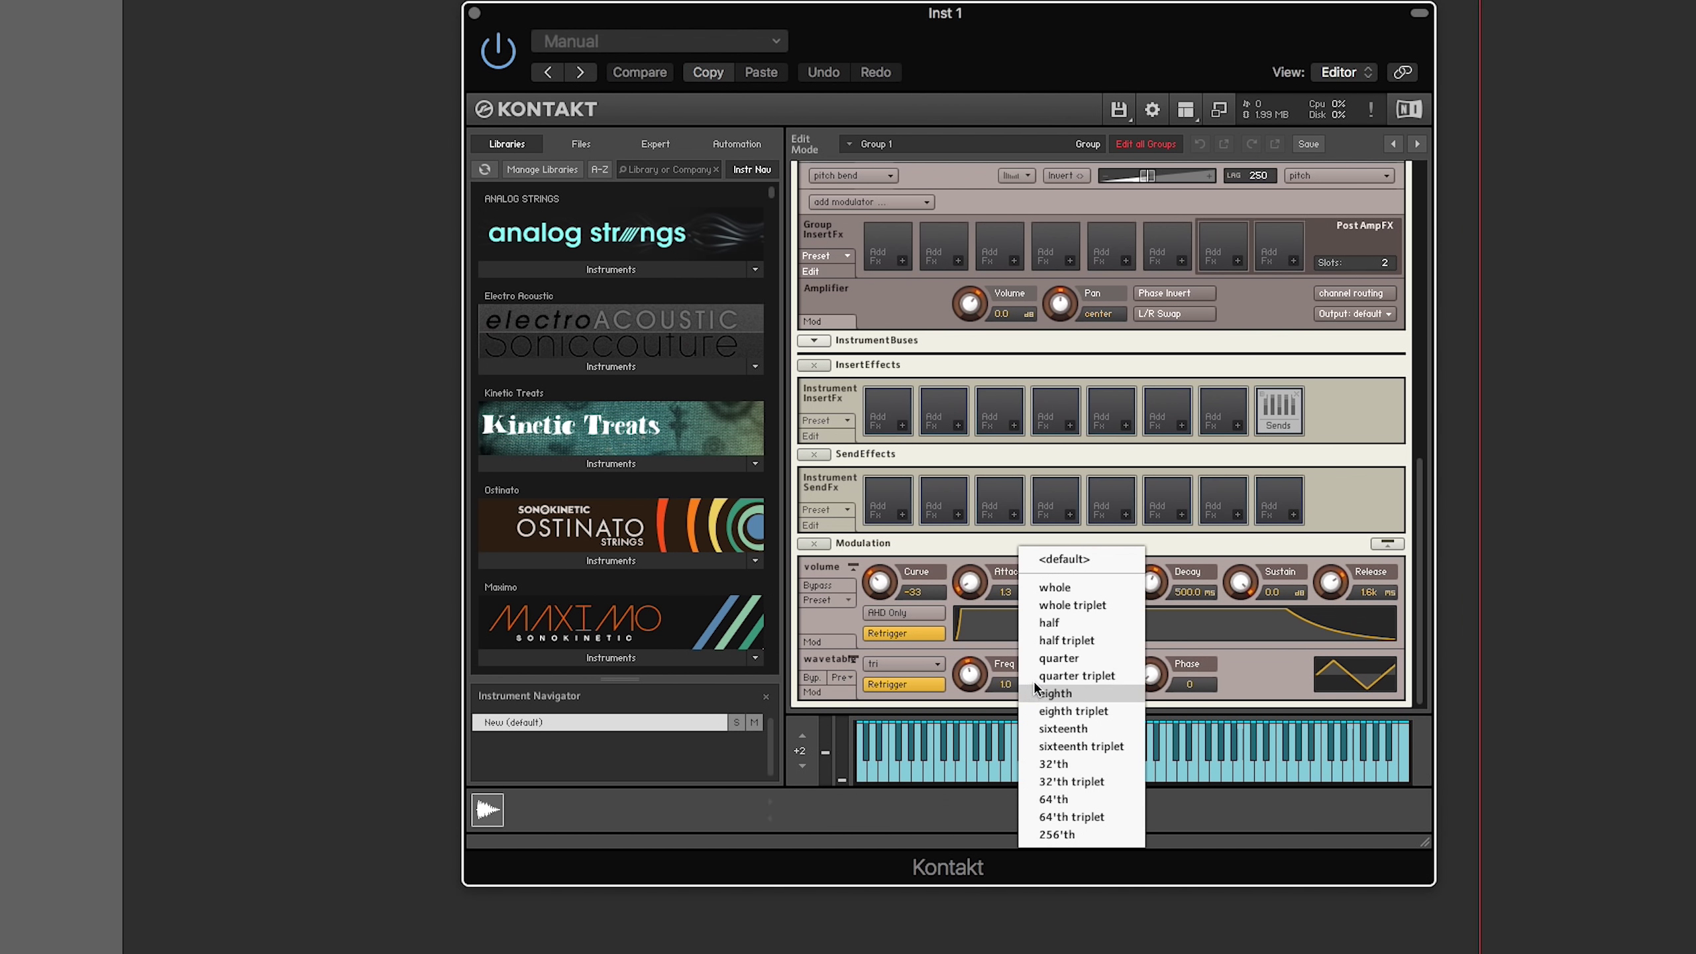
pyautogui.click(1065, 651)
pyautogui.moveTo(969, 676); pyautogui.dragTo(969, 668)
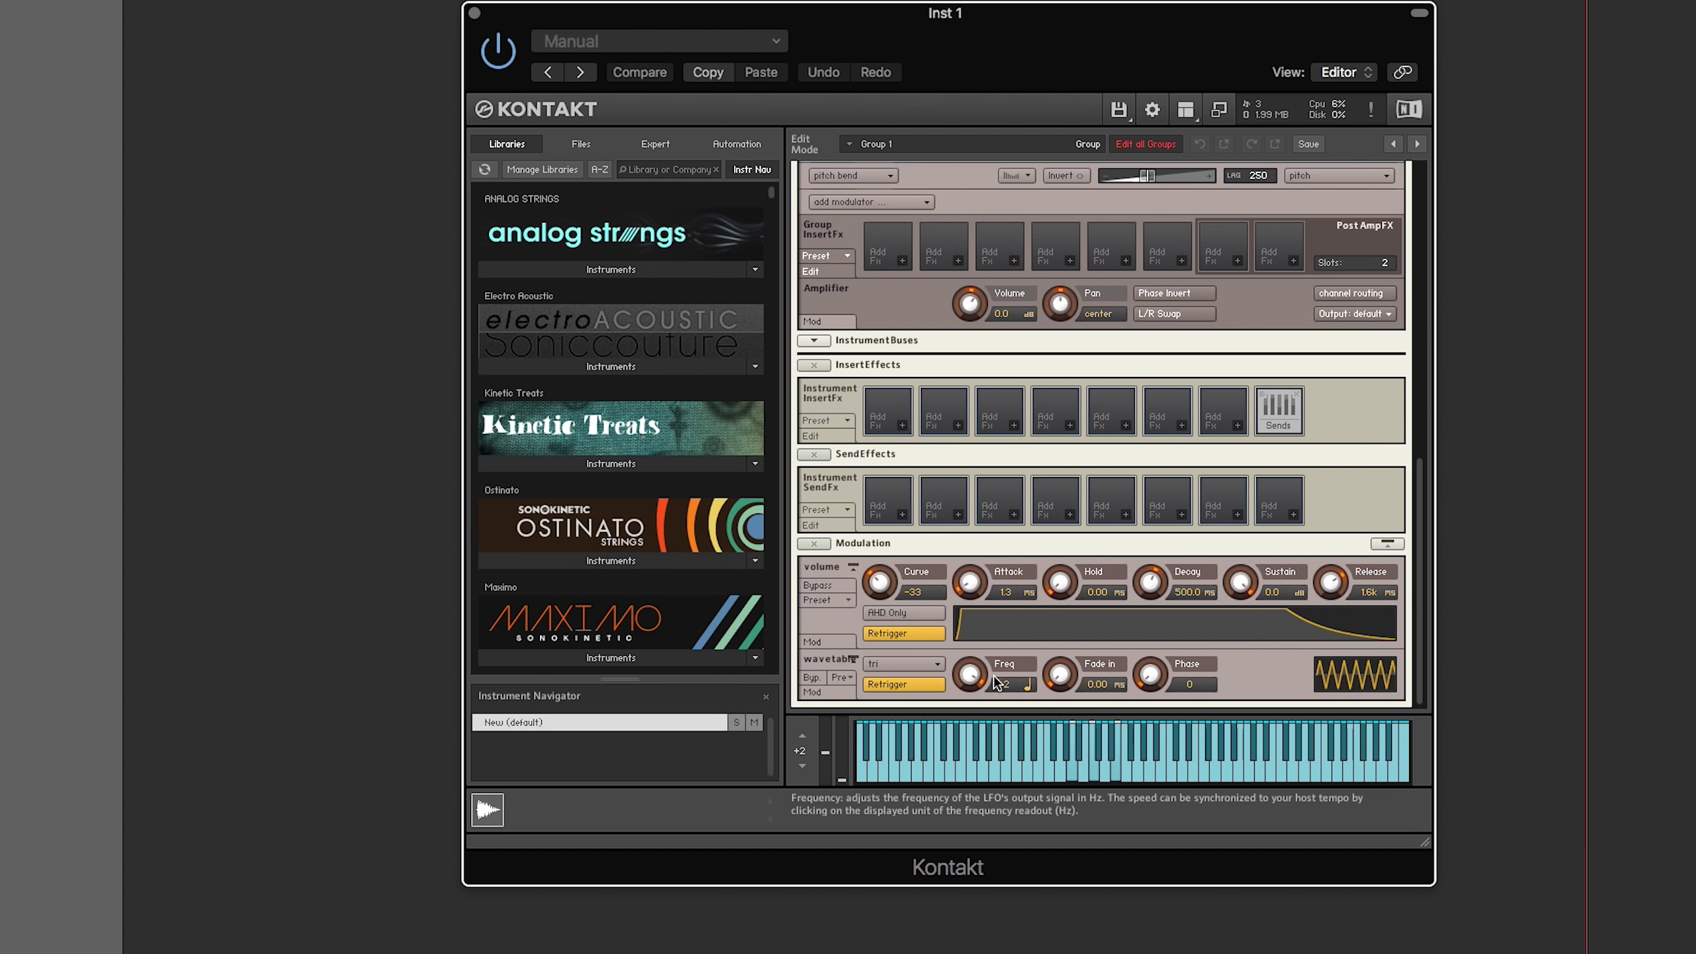
pyautogui.moveTo(971, 685); pyautogui.dragTo(967, 742)
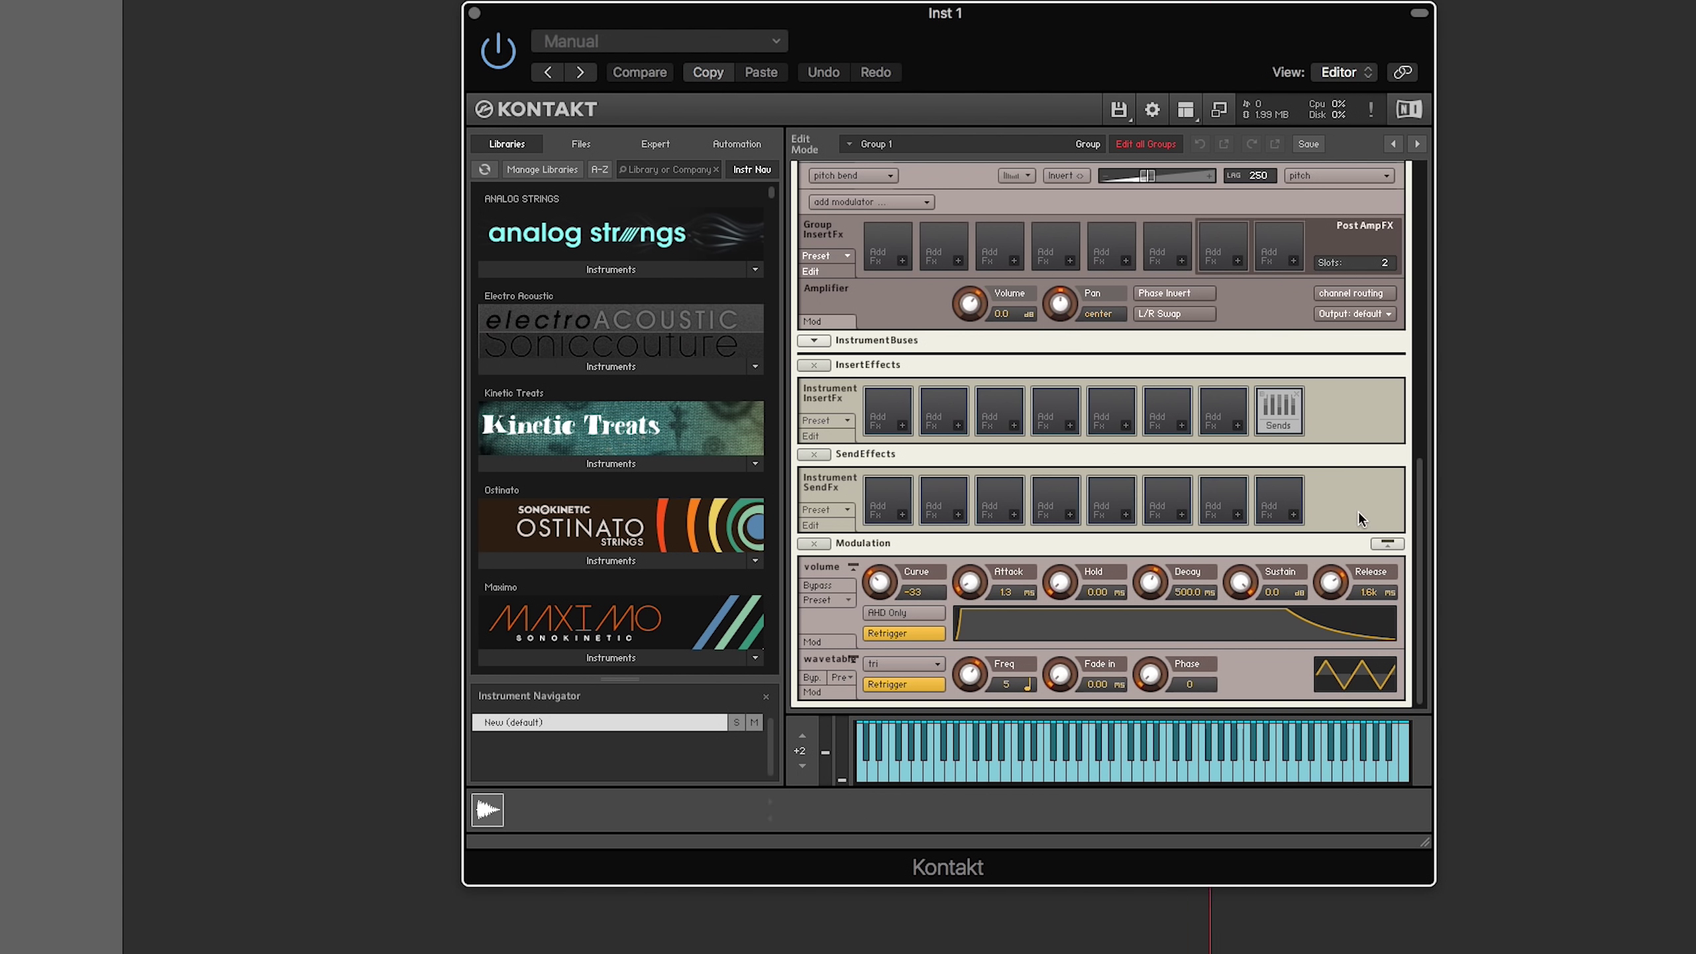
pyautogui.scroll(10, 1360, 517)
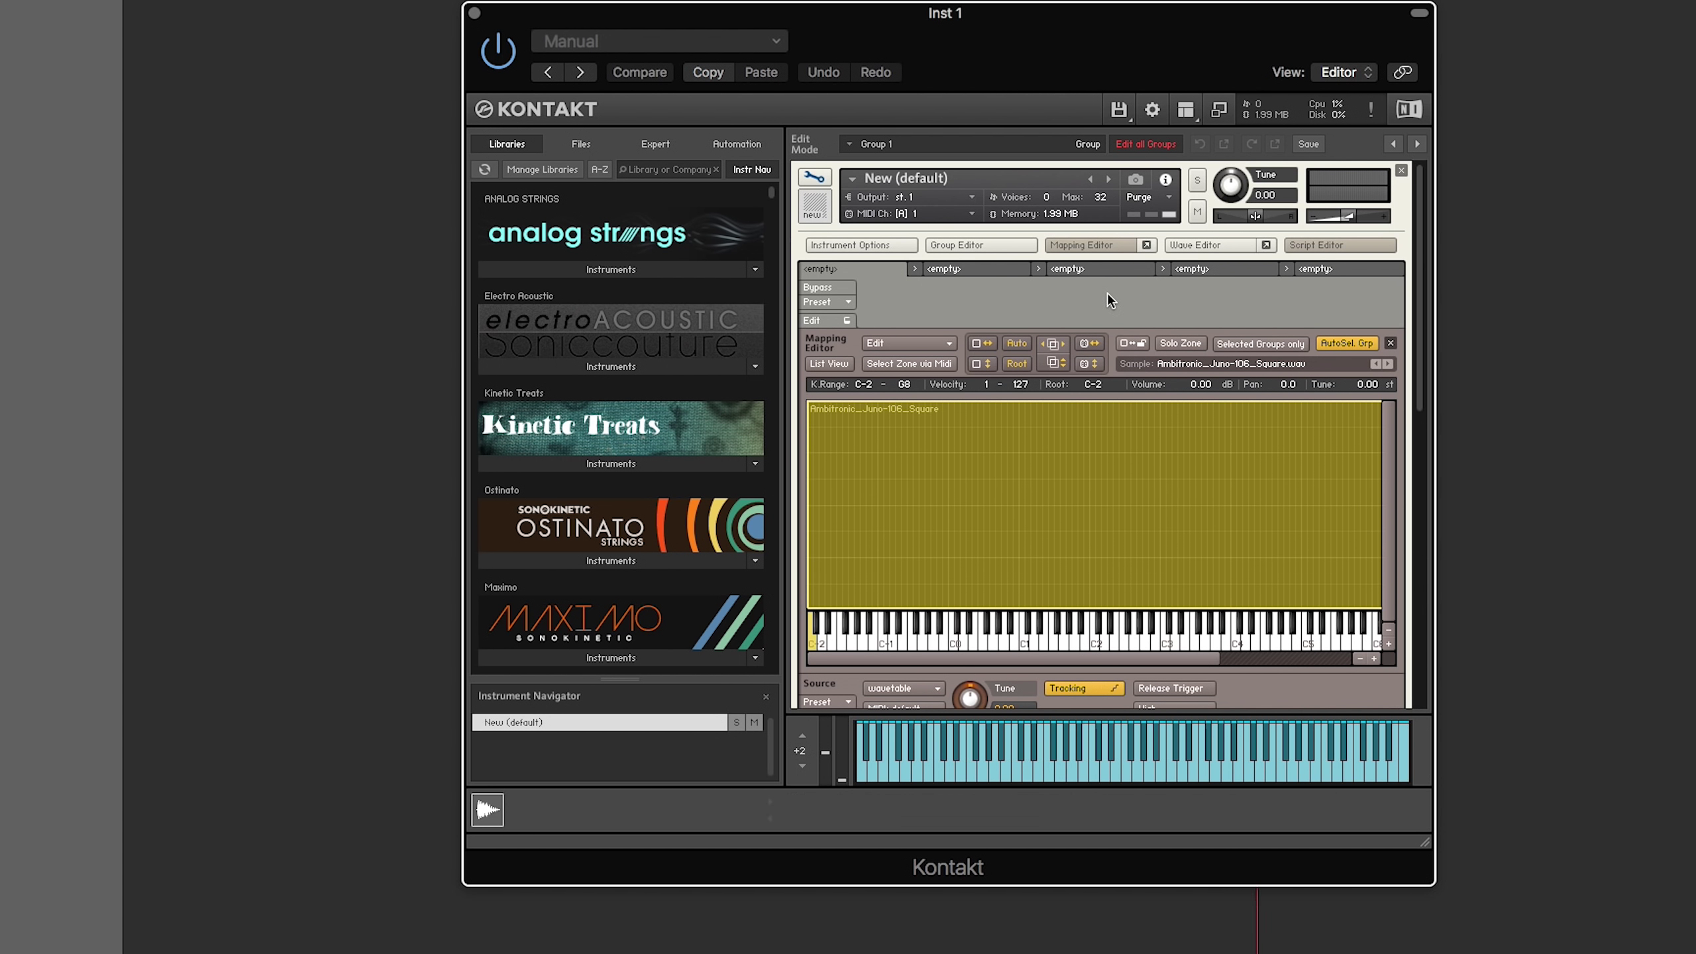
# Step: Scroll back to the Source section showing Position 71.2 with Form and Phase at 0.0
pyautogui.scroll(-8, 1108, 292)
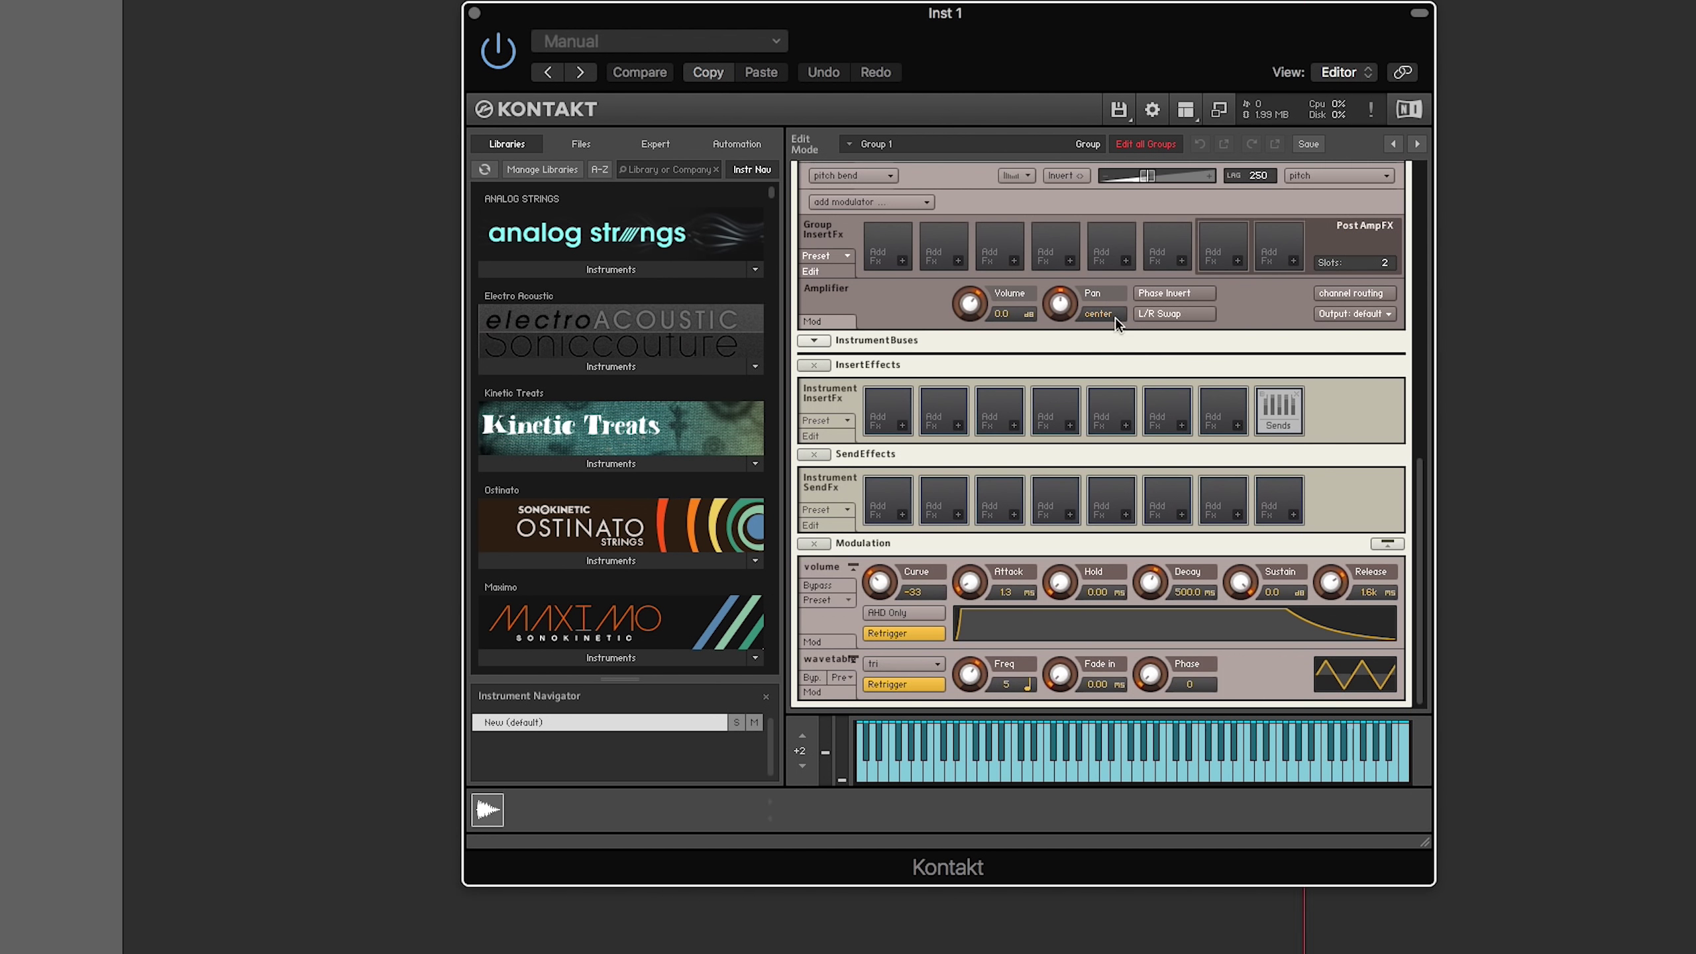
pyautogui.scroll(1, 1151, 368)
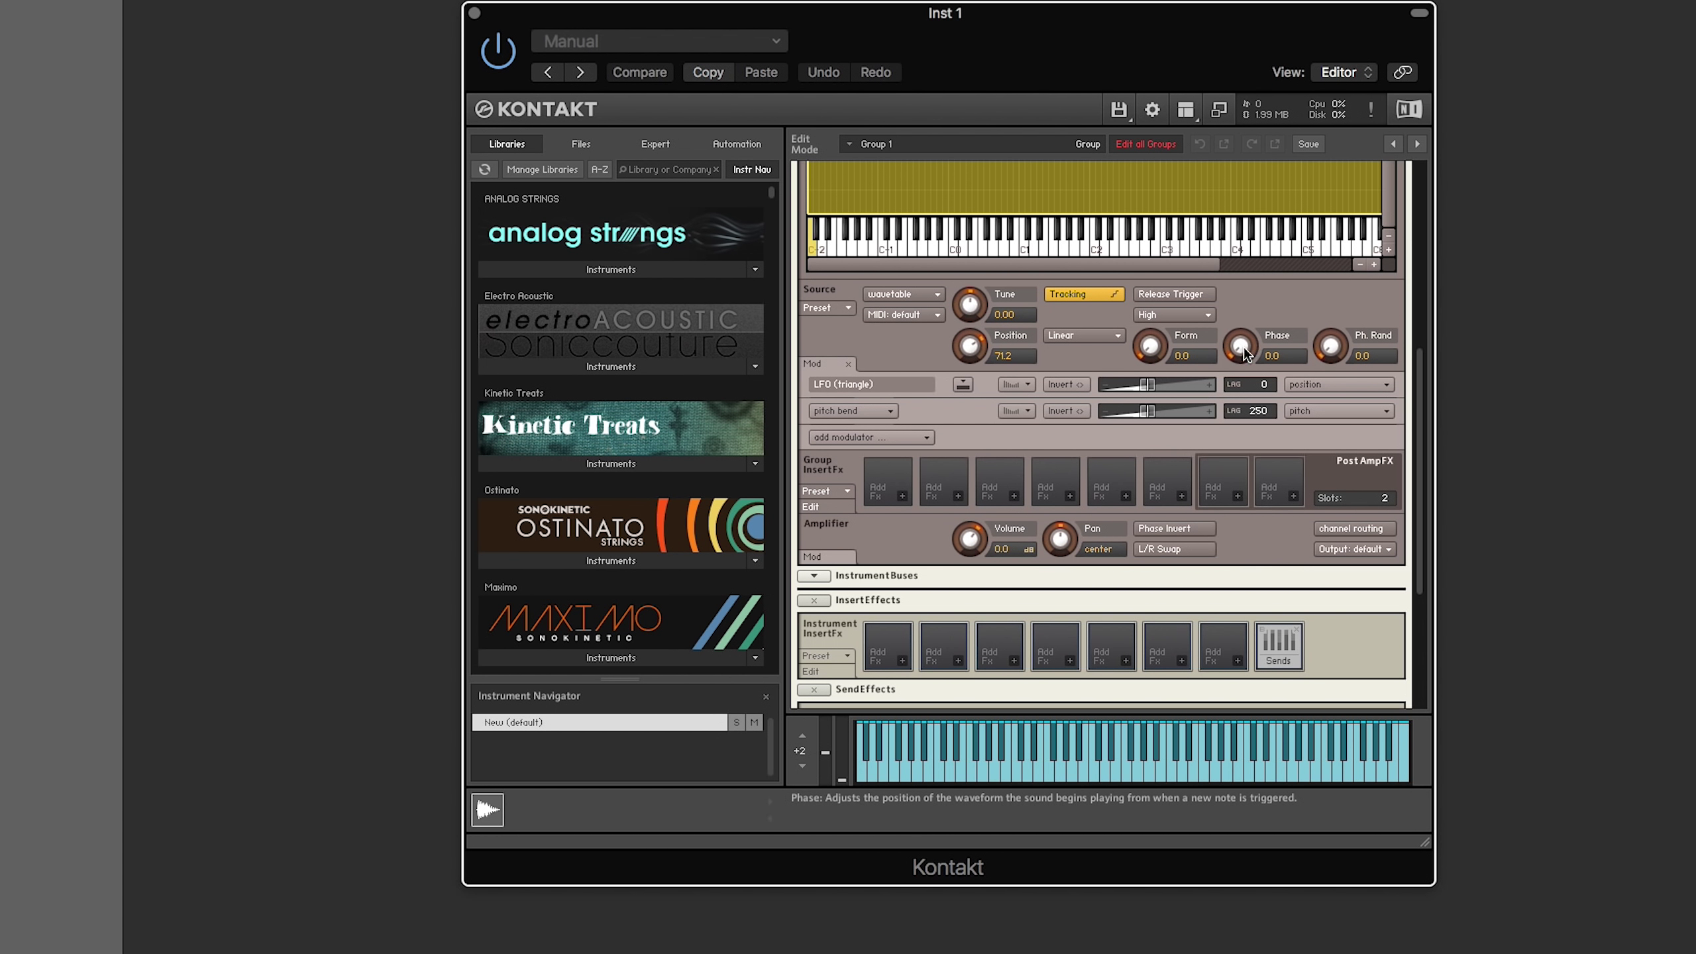
pyautogui.moveTo(1244, 344); pyautogui.dragTo(1278, 195)
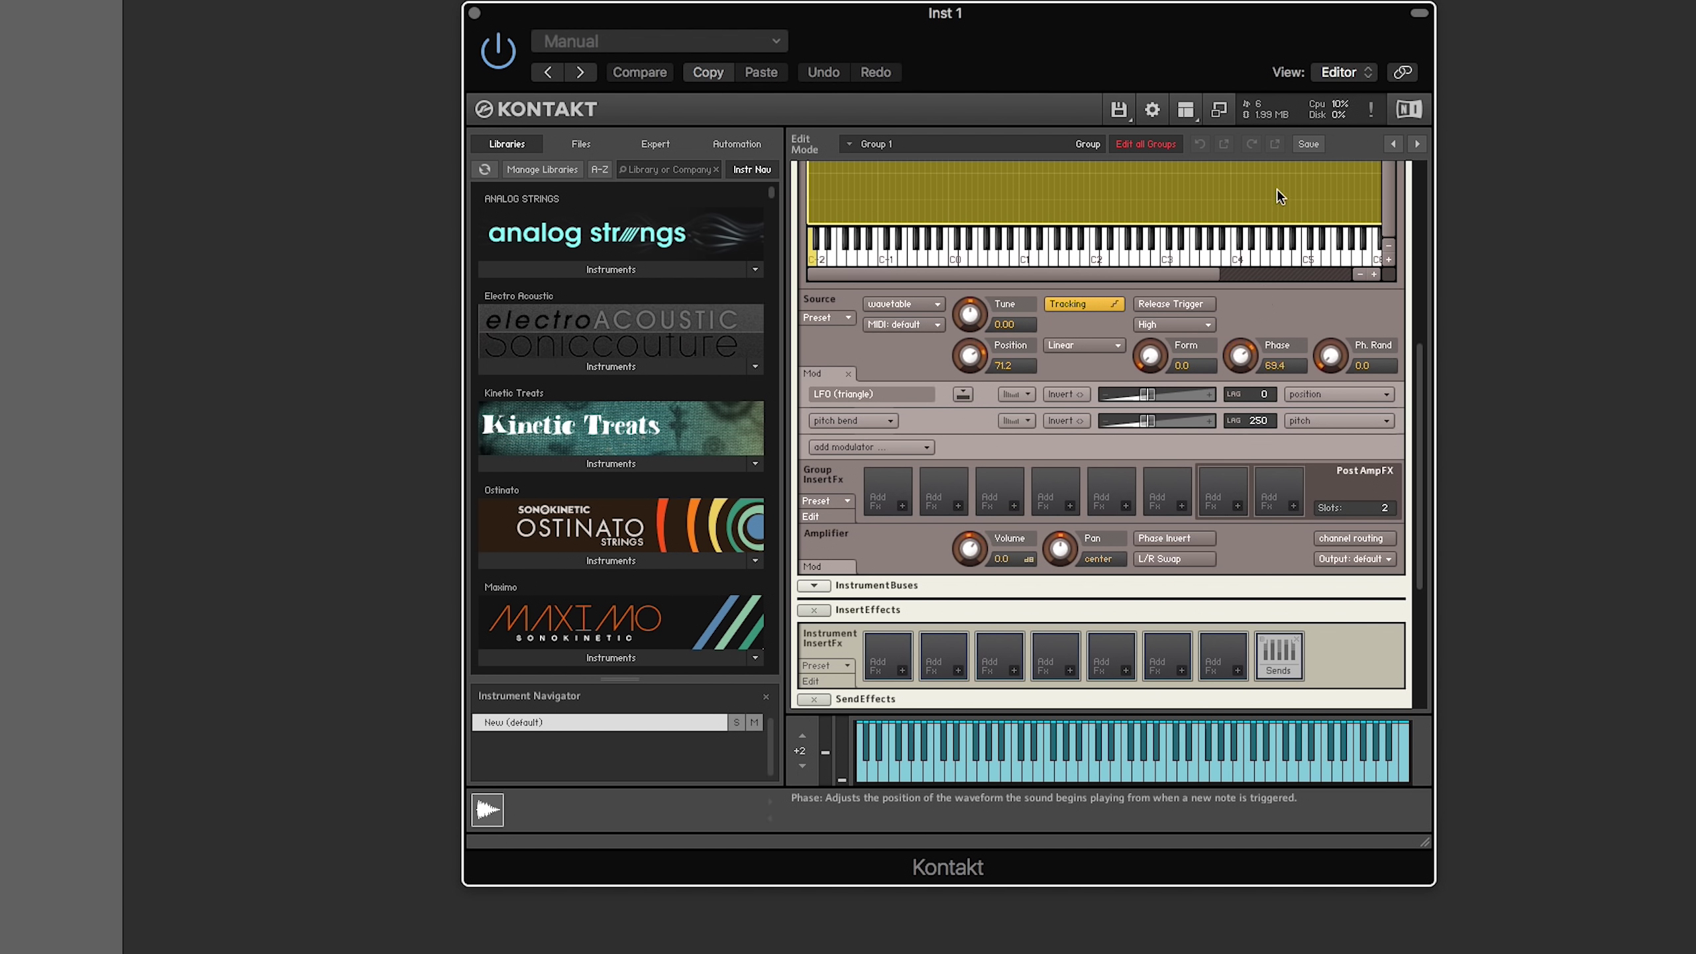
pyautogui.moveTo(1290, 310); pyautogui.dragTo(1296, 395)
pyautogui.moveTo(1241, 363); pyautogui.dragTo(1263, 198)
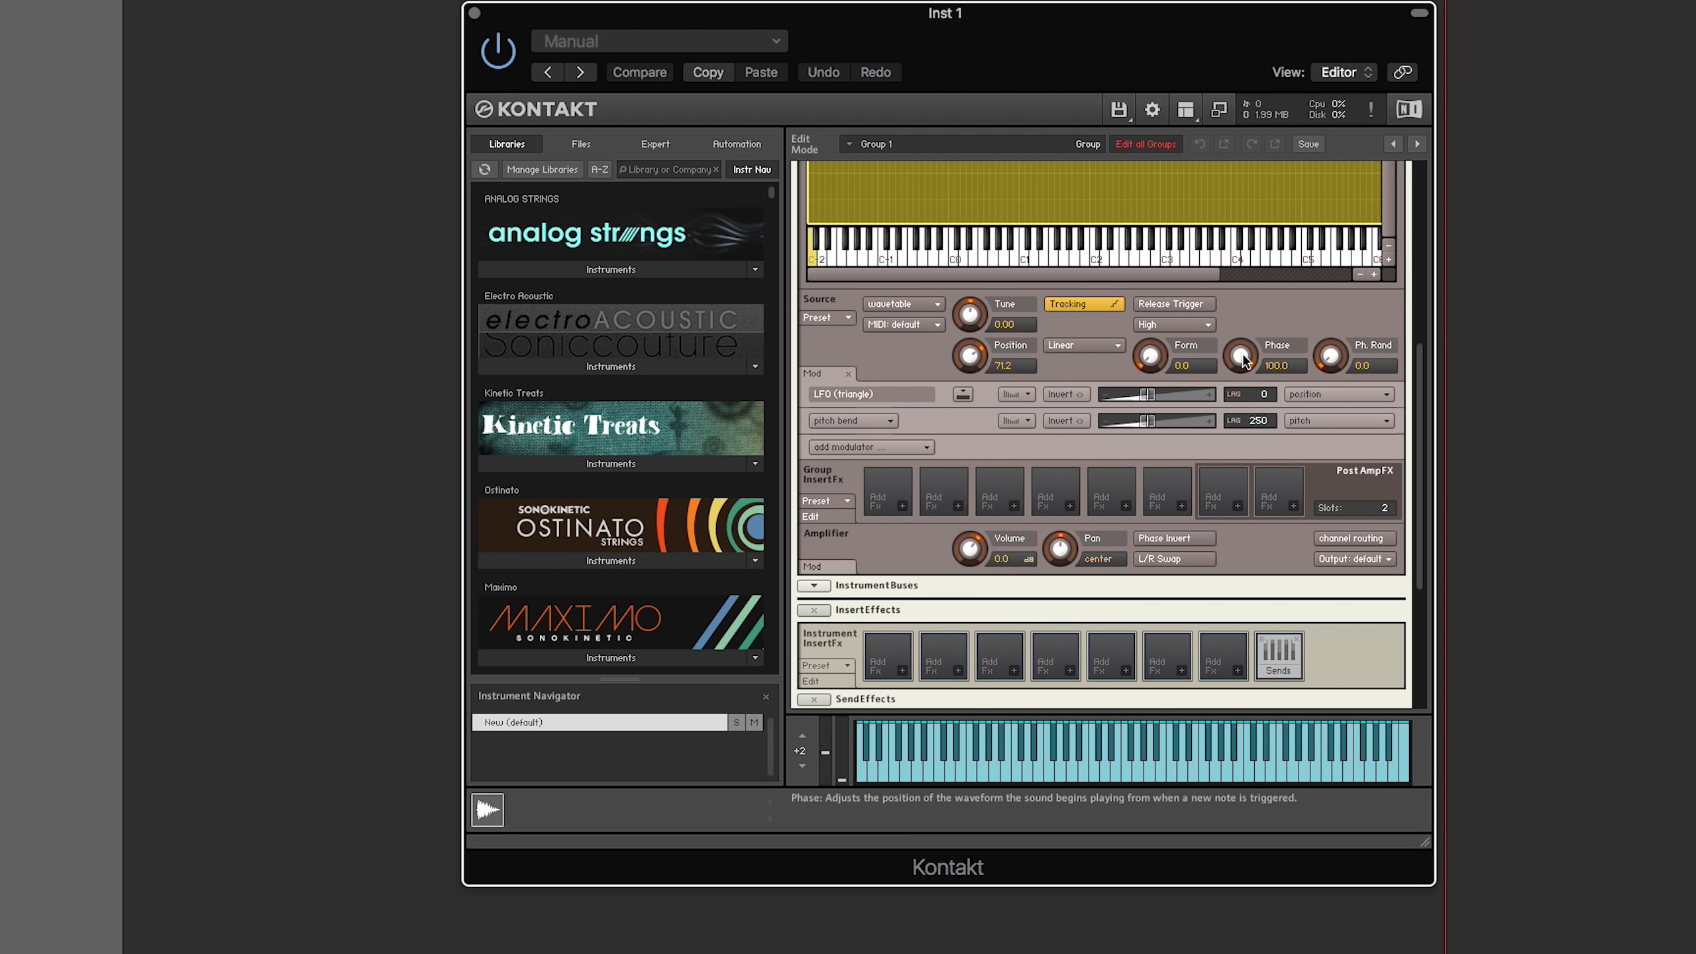
pyautogui.moveTo(1242, 361); pyautogui.dragTo(1246, 423)
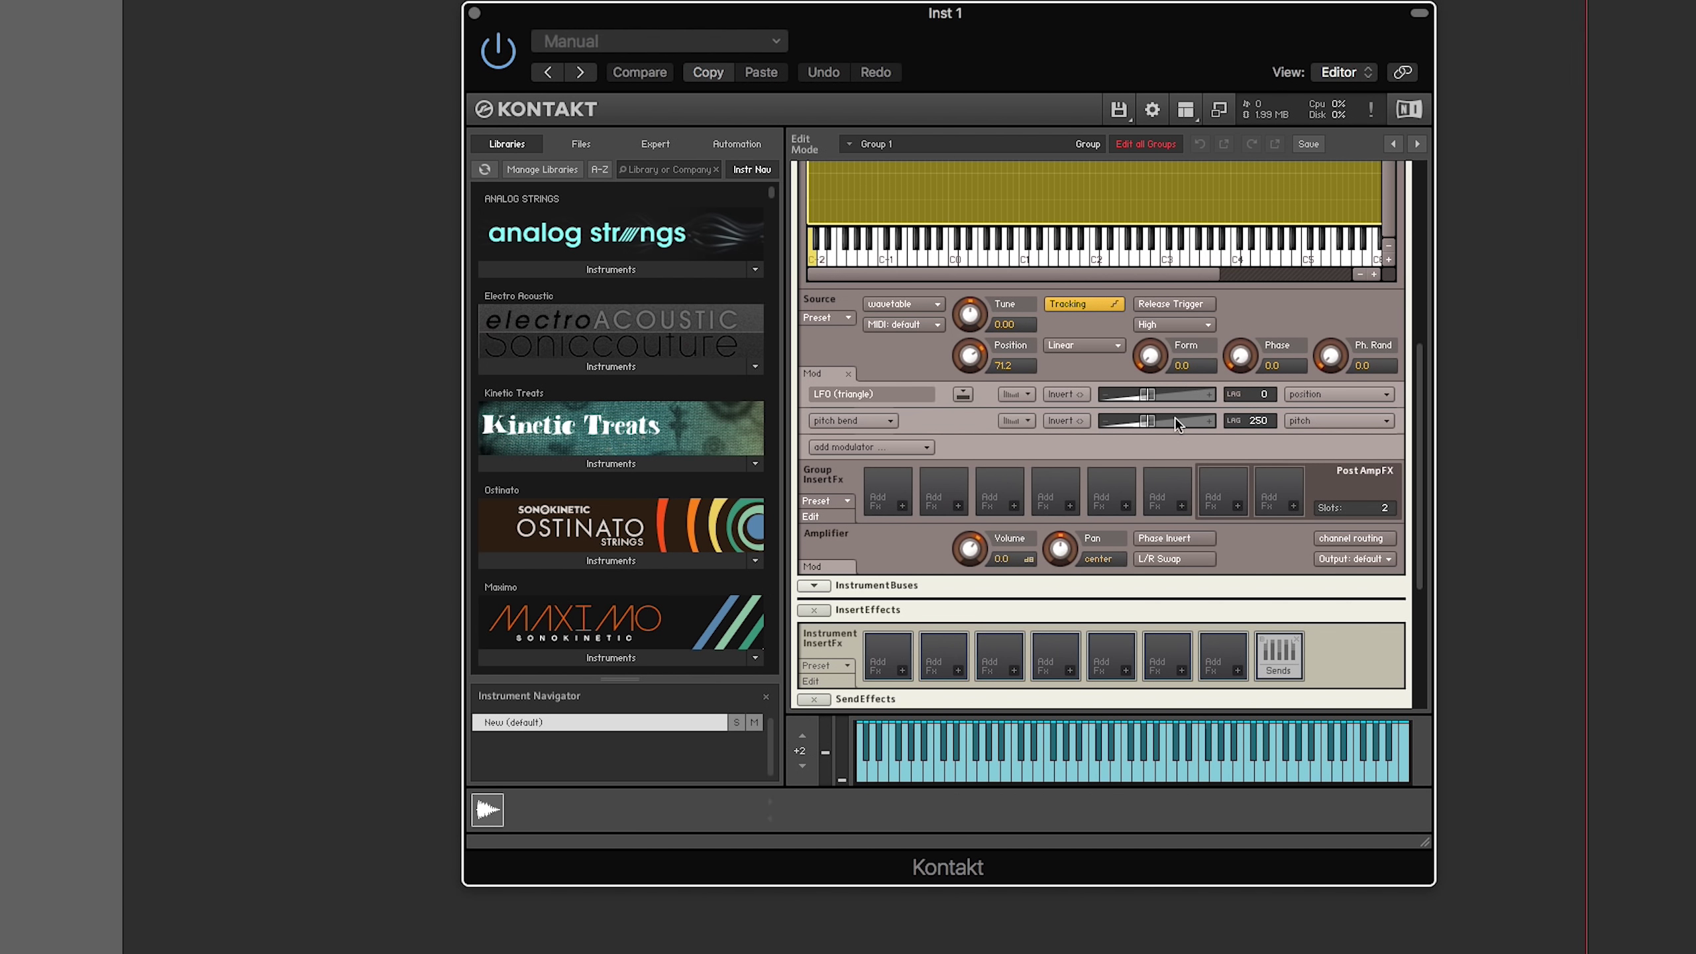
pyautogui.scroll(-5, 1277, 312)
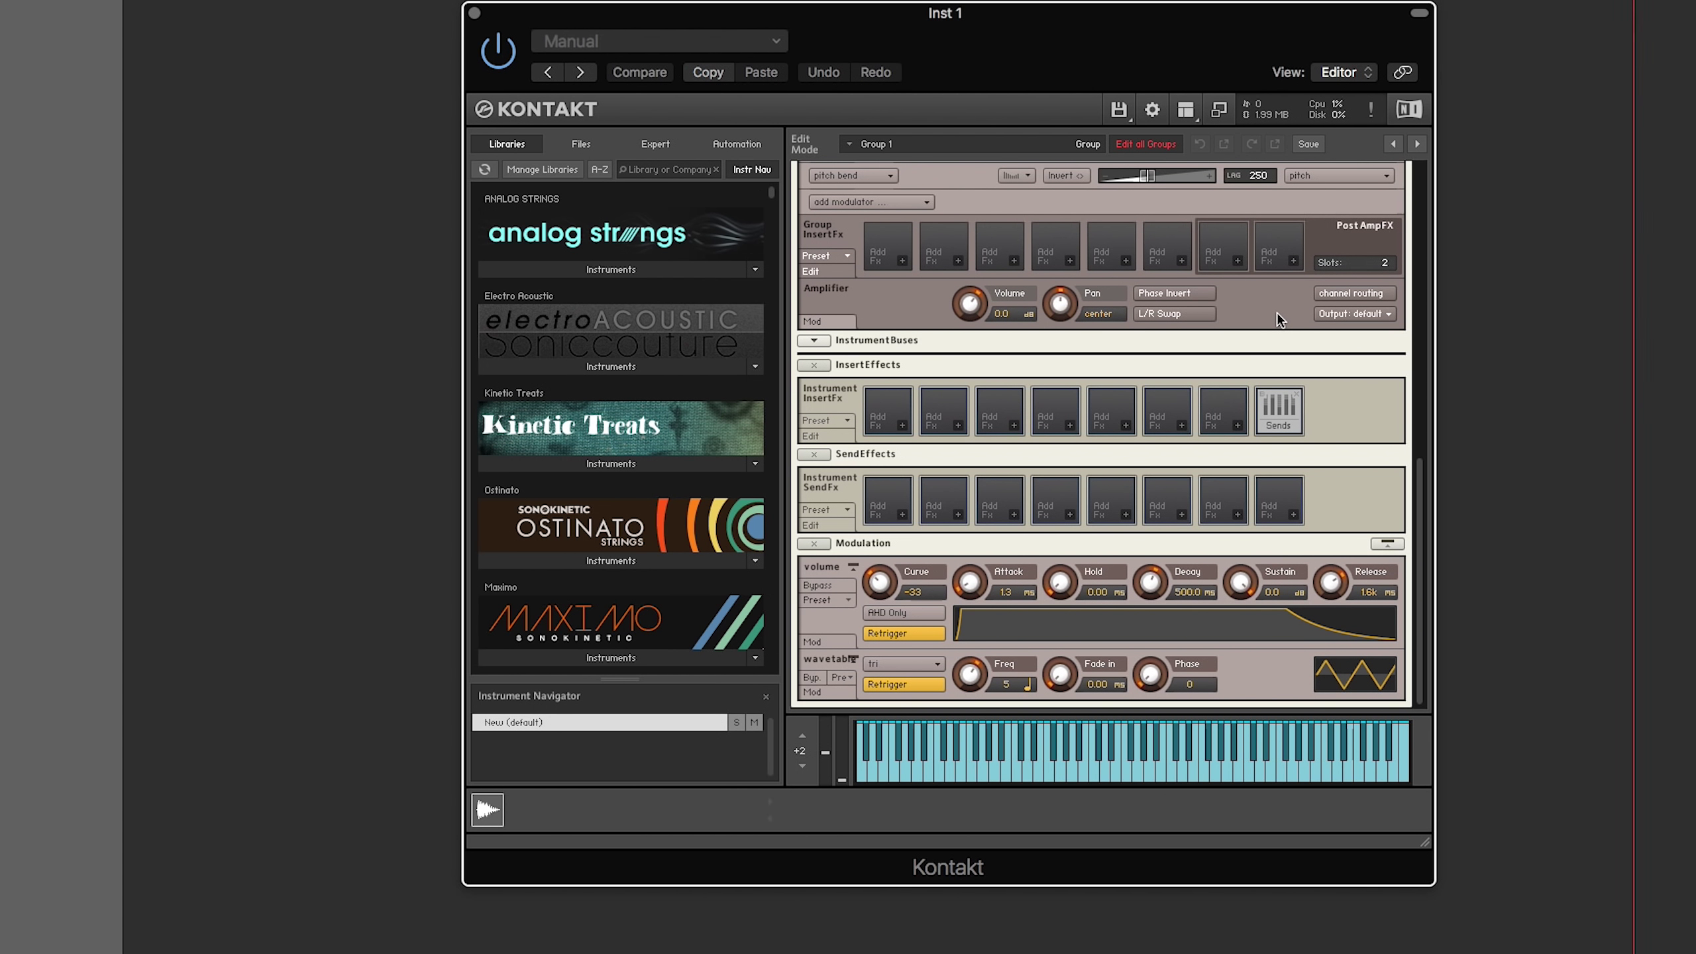
# Step: Nudge the wavetable Phase to 0.9 and settle Phase Randomization at 56.1
pyautogui.scroll(6, 1284, 347)
pyautogui.moveTo(1240, 396); pyautogui.dragTo(1243, 395)
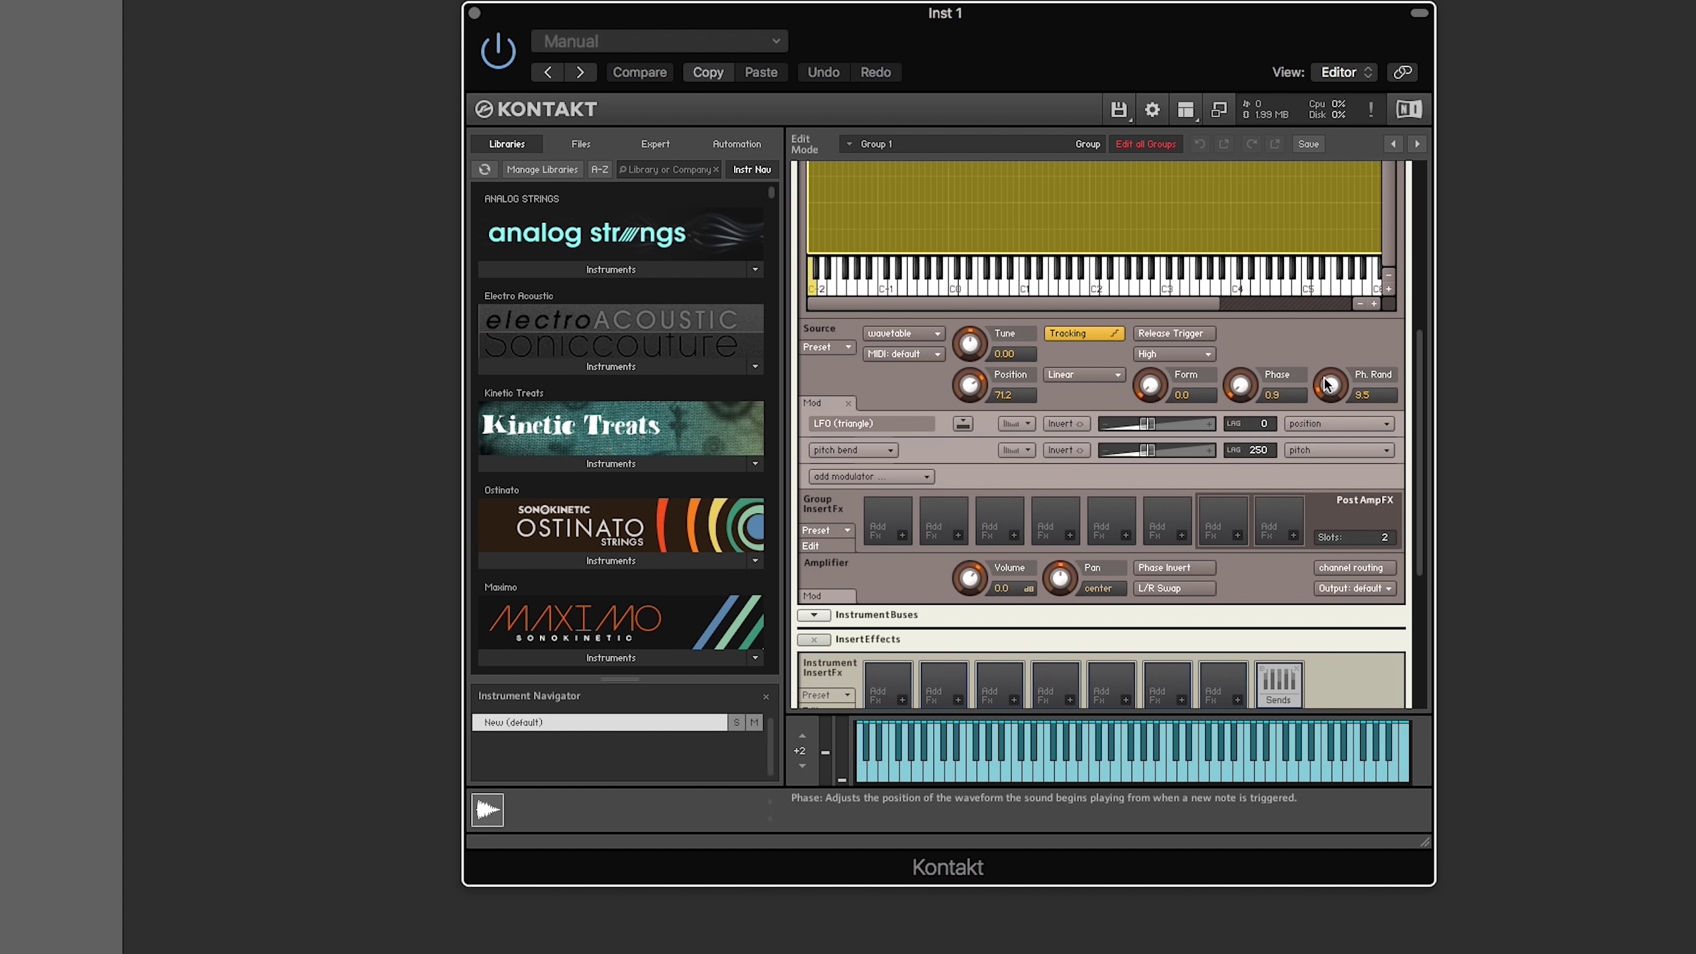
pyautogui.moveTo(1327, 369); pyautogui.dragTo(1316, 306)
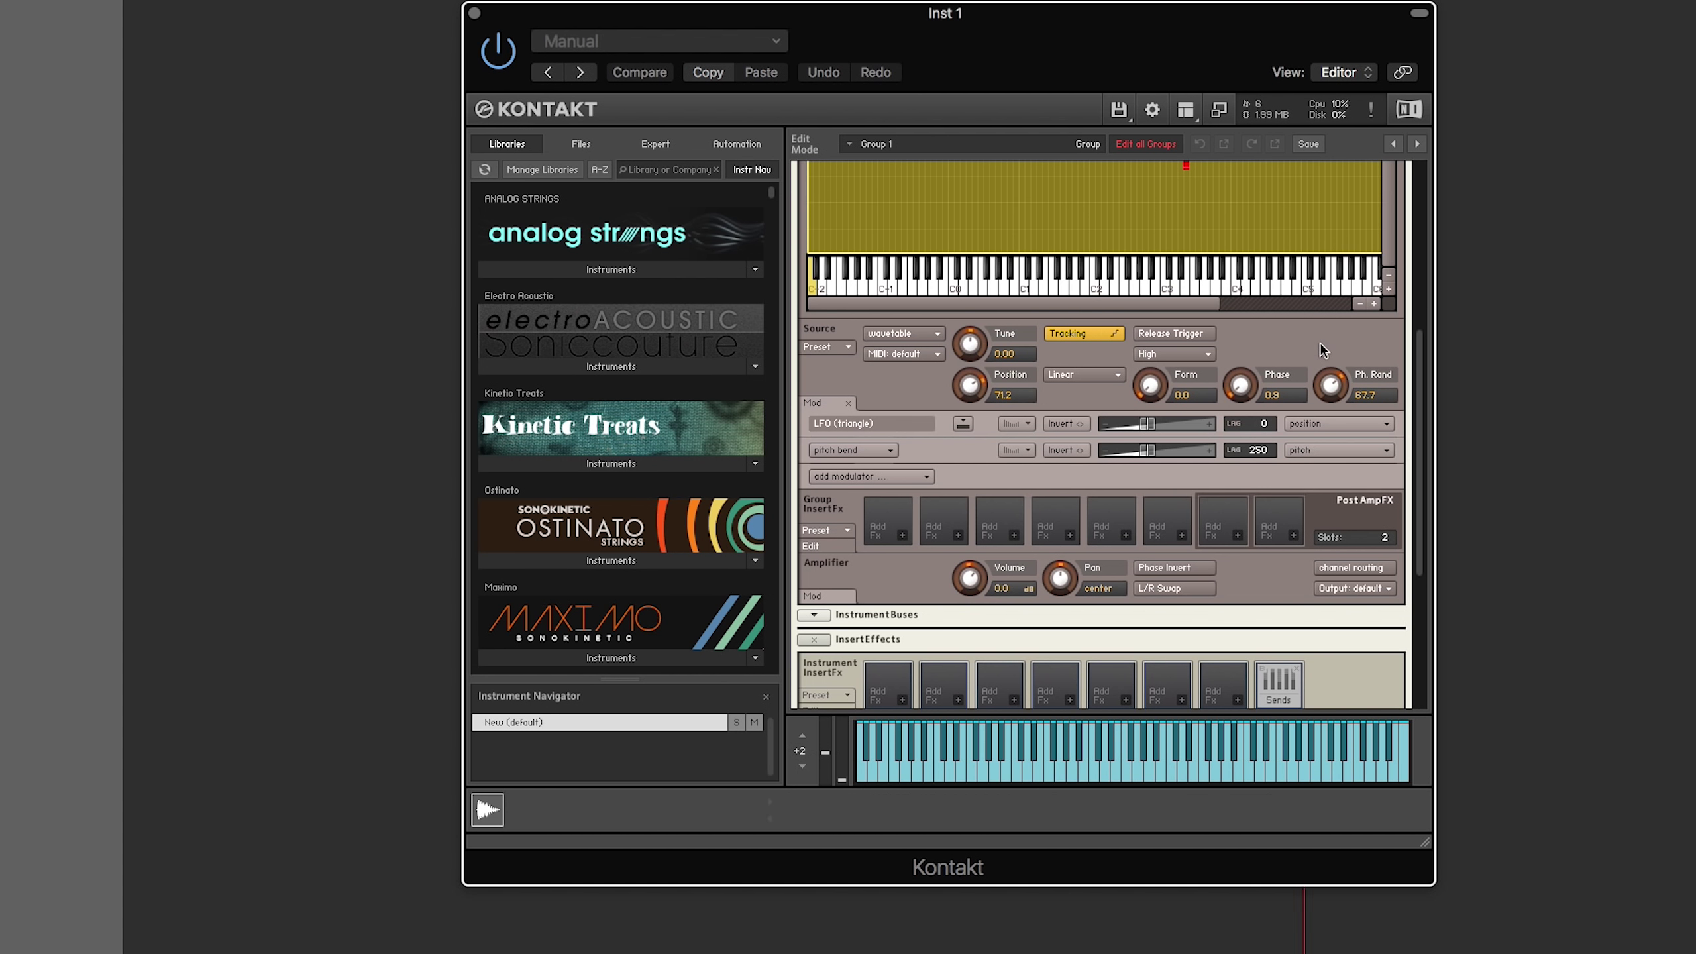
pyautogui.moveTo(1146, 423); pyautogui.dragTo(1049, 434)
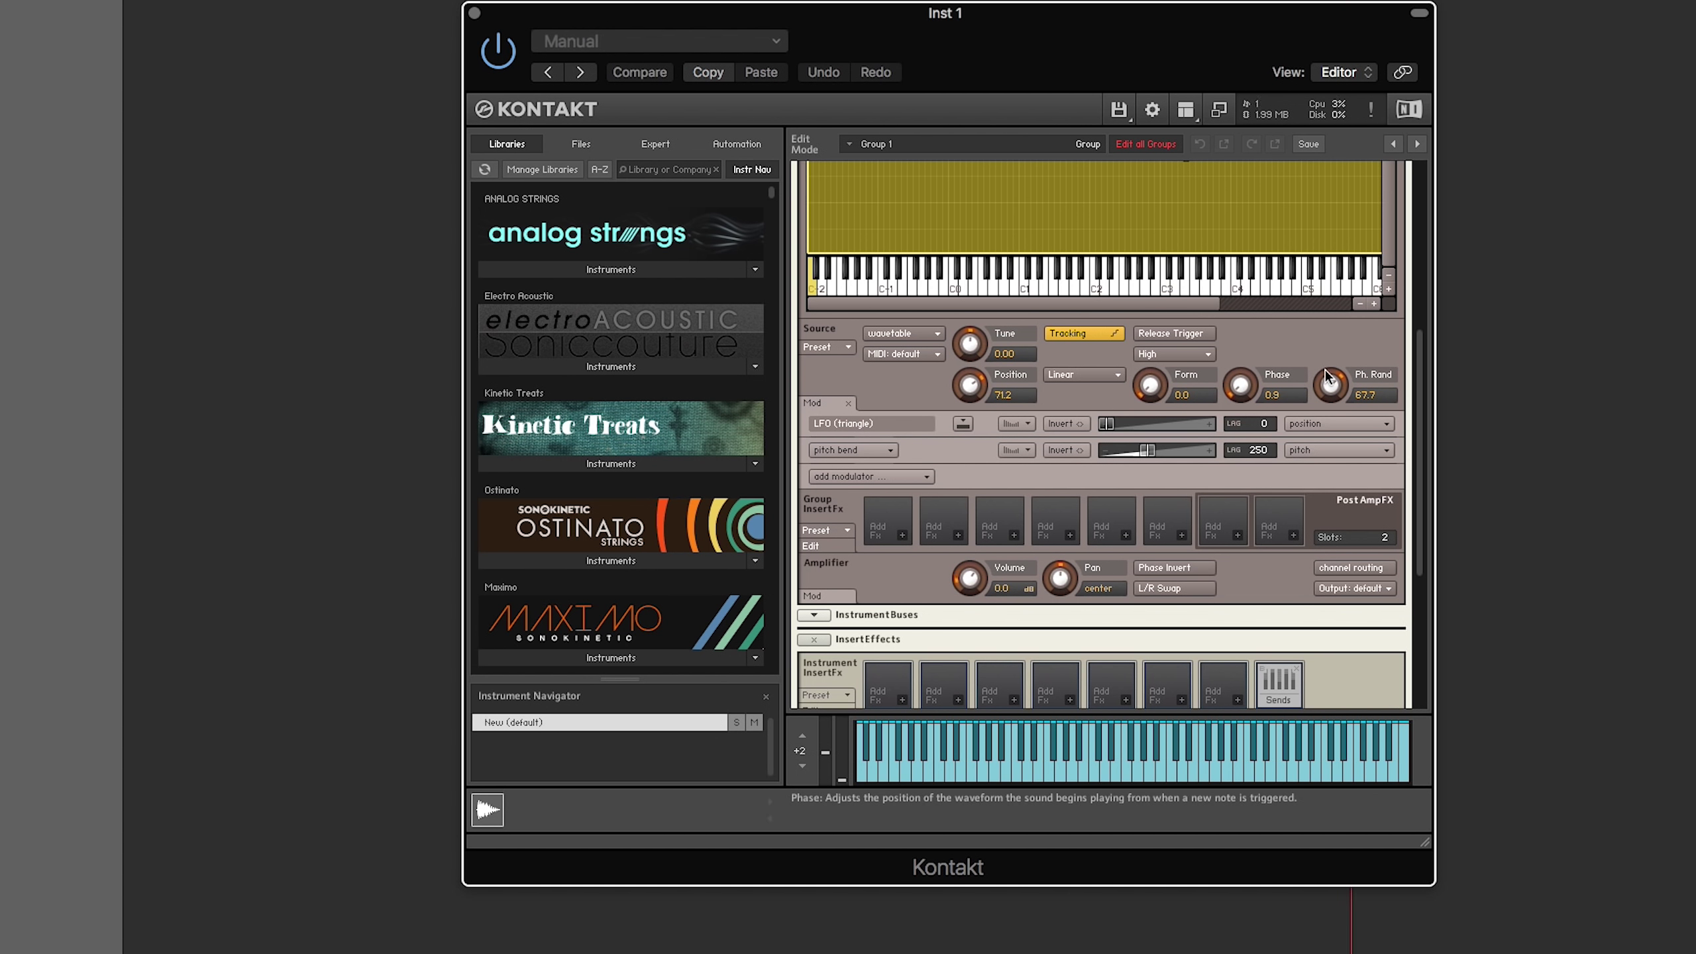
pyautogui.moveTo(1328, 378); pyautogui.dragTo(1330, 392)
pyautogui.moveTo(1330, 394); pyautogui.dragTo(1332, 358)
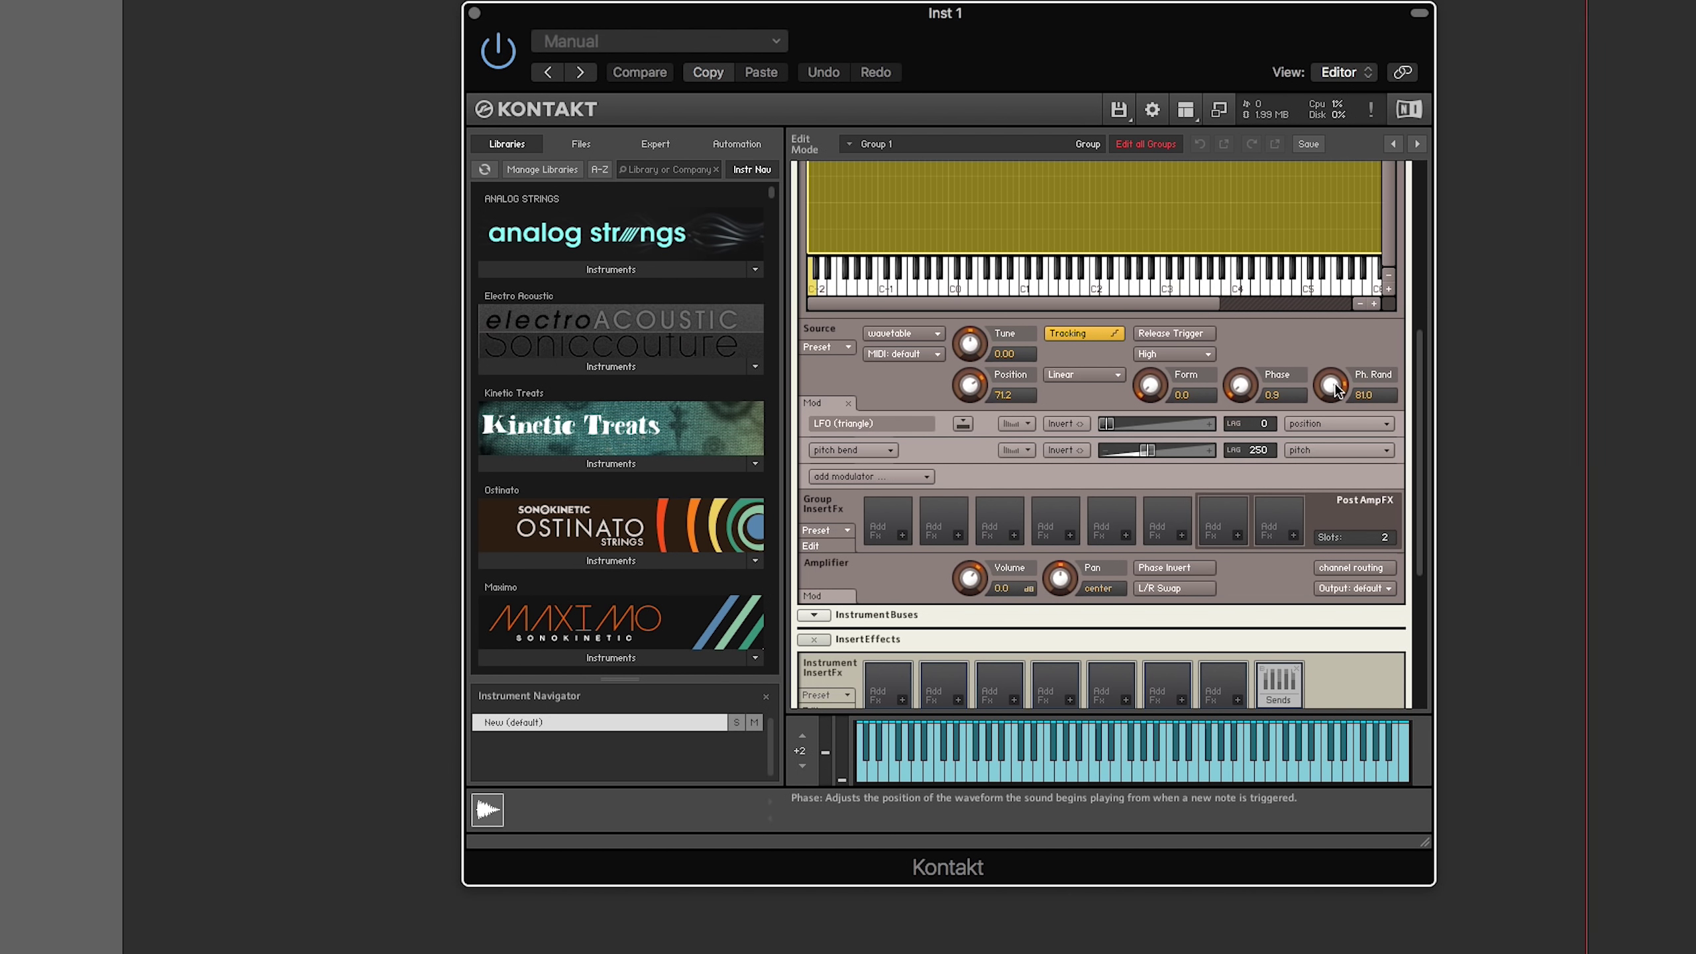
pyautogui.moveTo(1335, 391); pyautogui.dragTo(1337, 422)
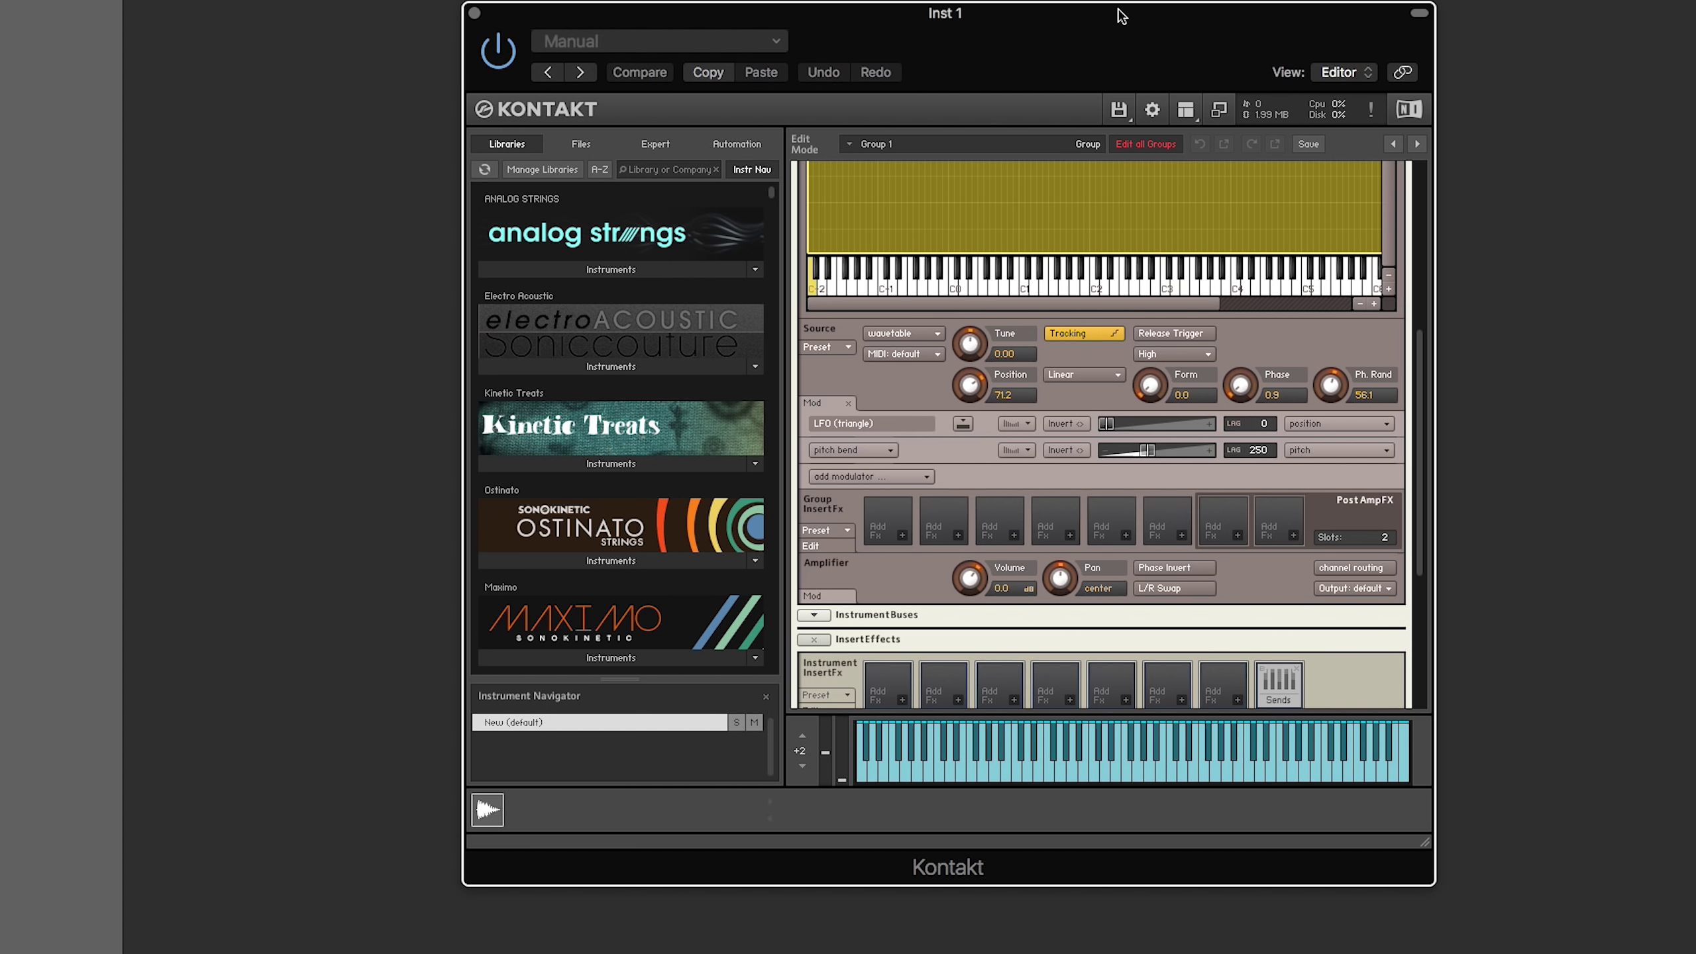
# Step: Audition the Bend +, Sync2, Pwm and Asym + wavetable form types
pyautogui.click(1081, 373)
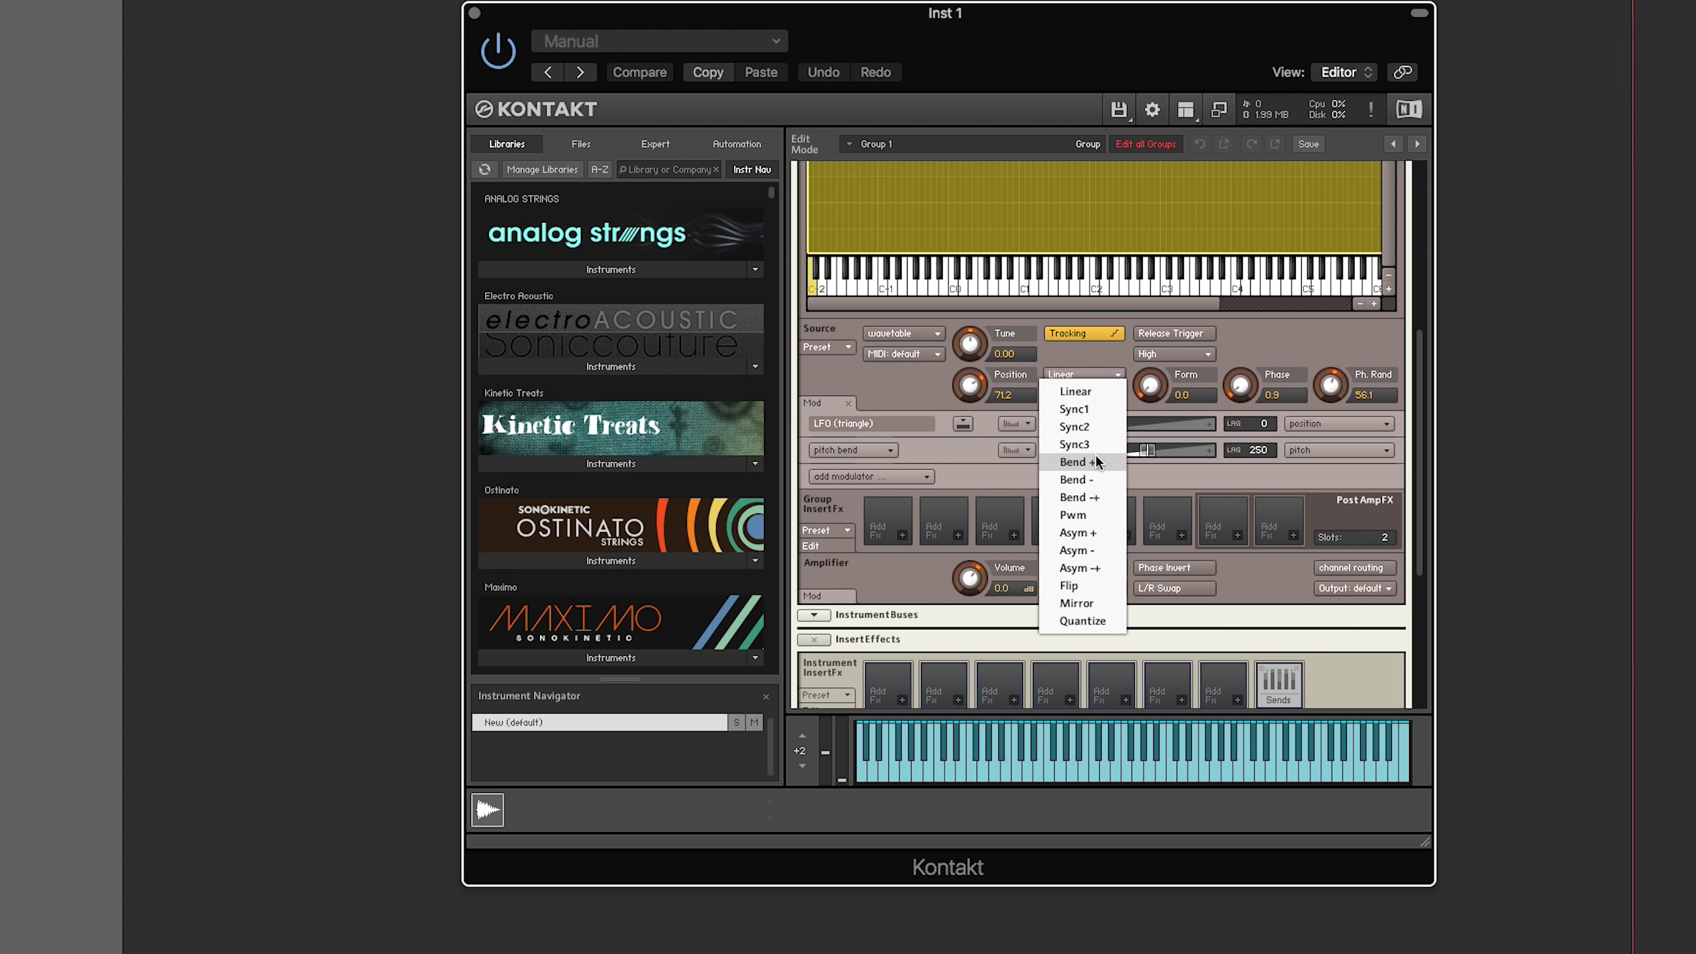
pyautogui.click(1094, 456)
pyautogui.click(1089, 383)
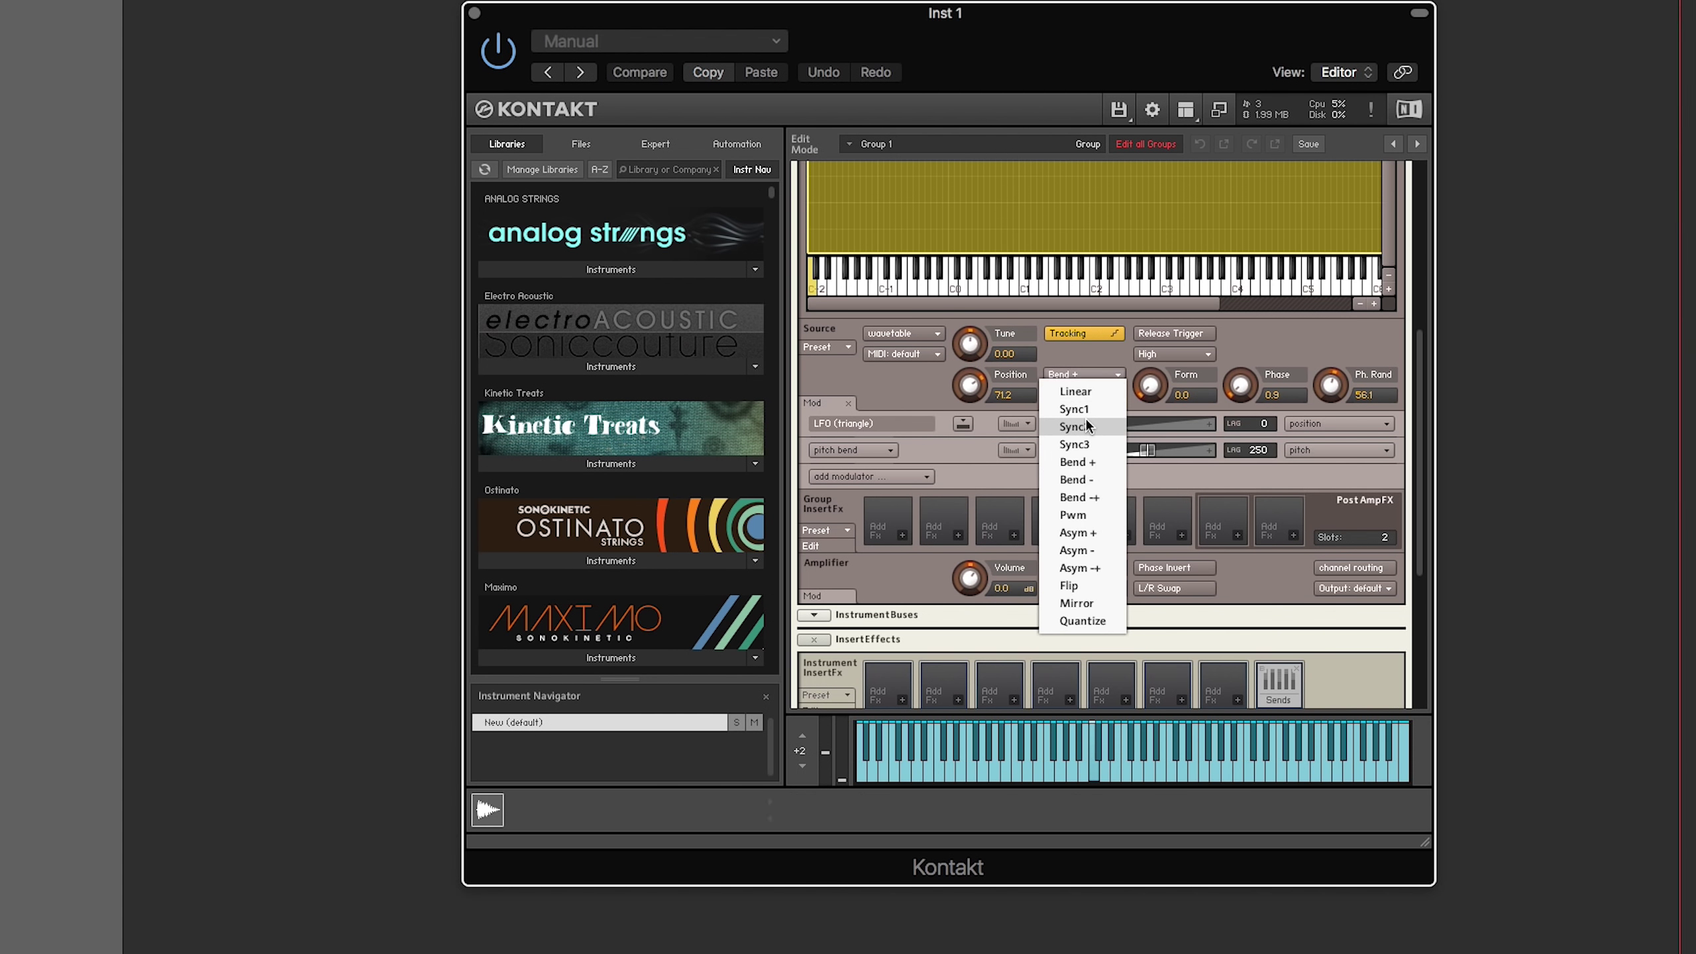
pyautogui.click(1086, 421)
pyautogui.click(1086, 383)
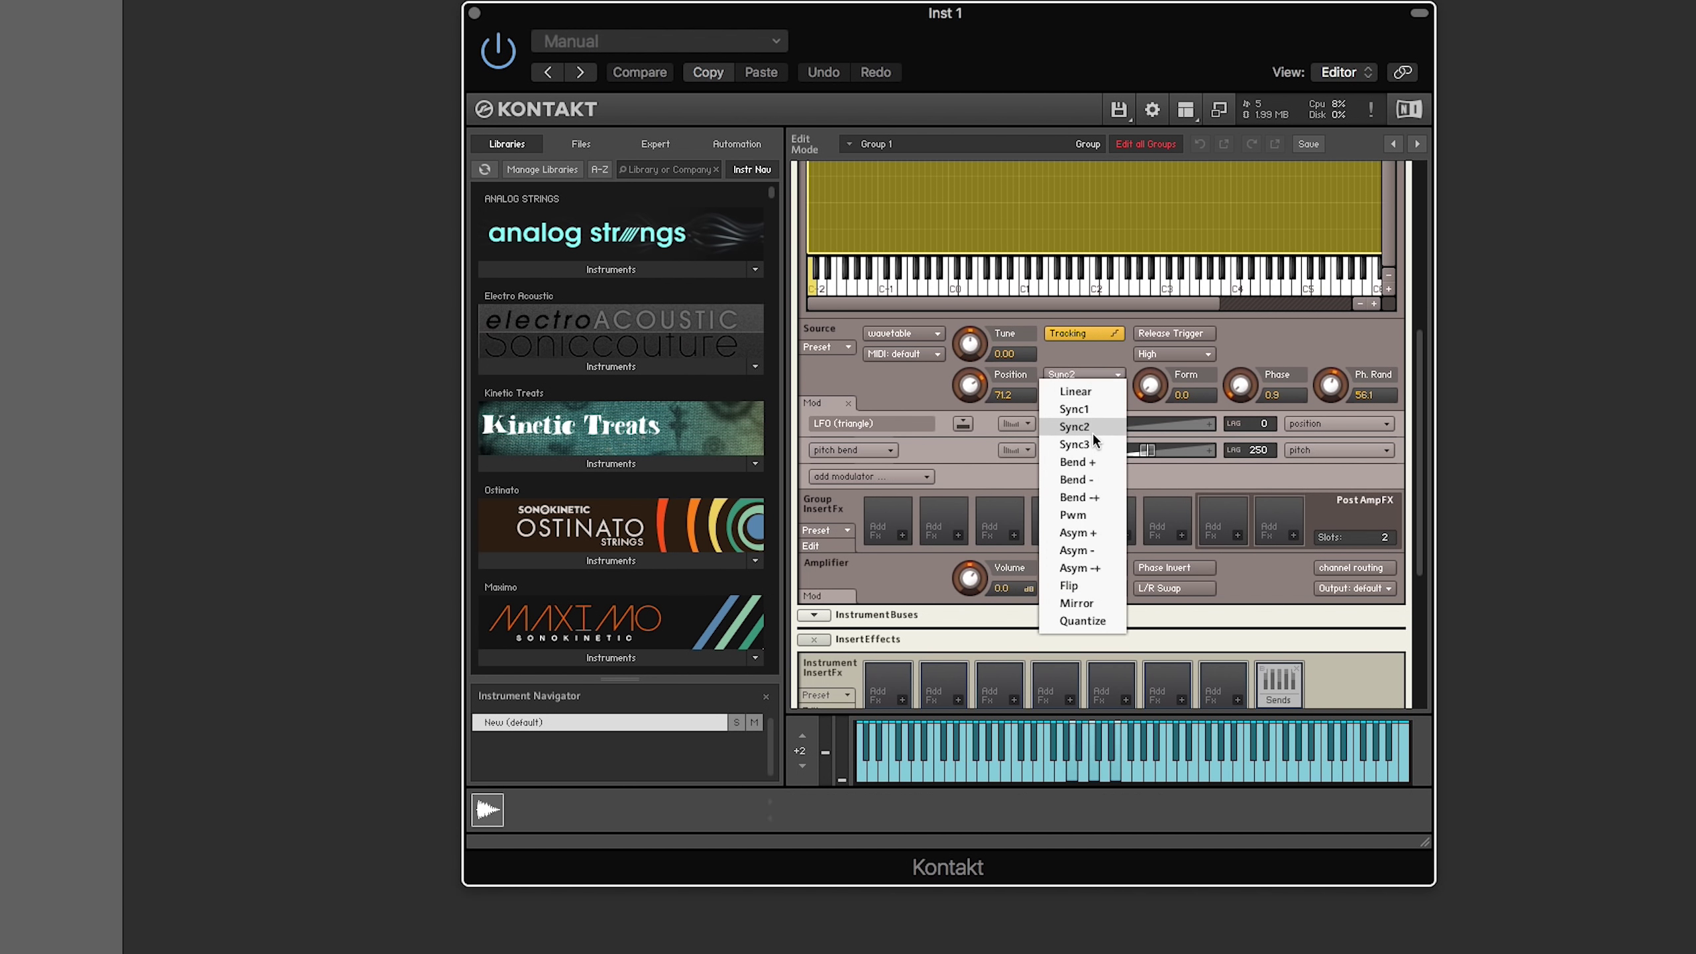
pyautogui.click(1093, 512)
pyautogui.click(1089, 378)
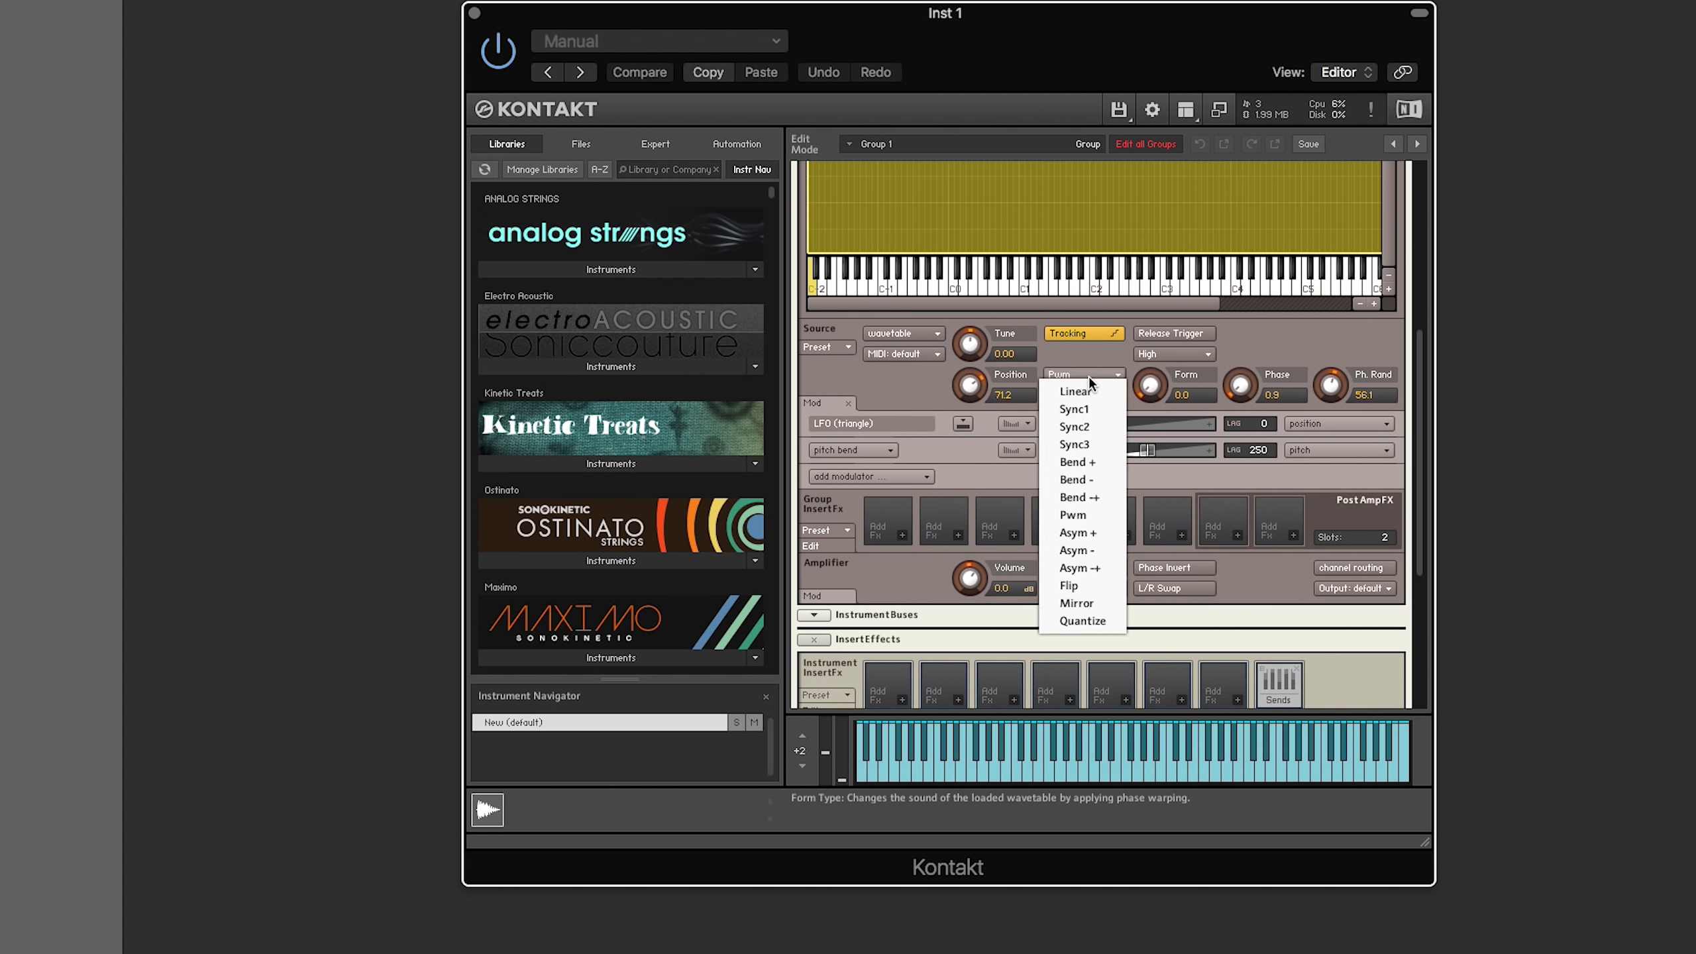
pyautogui.click(1094, 536)
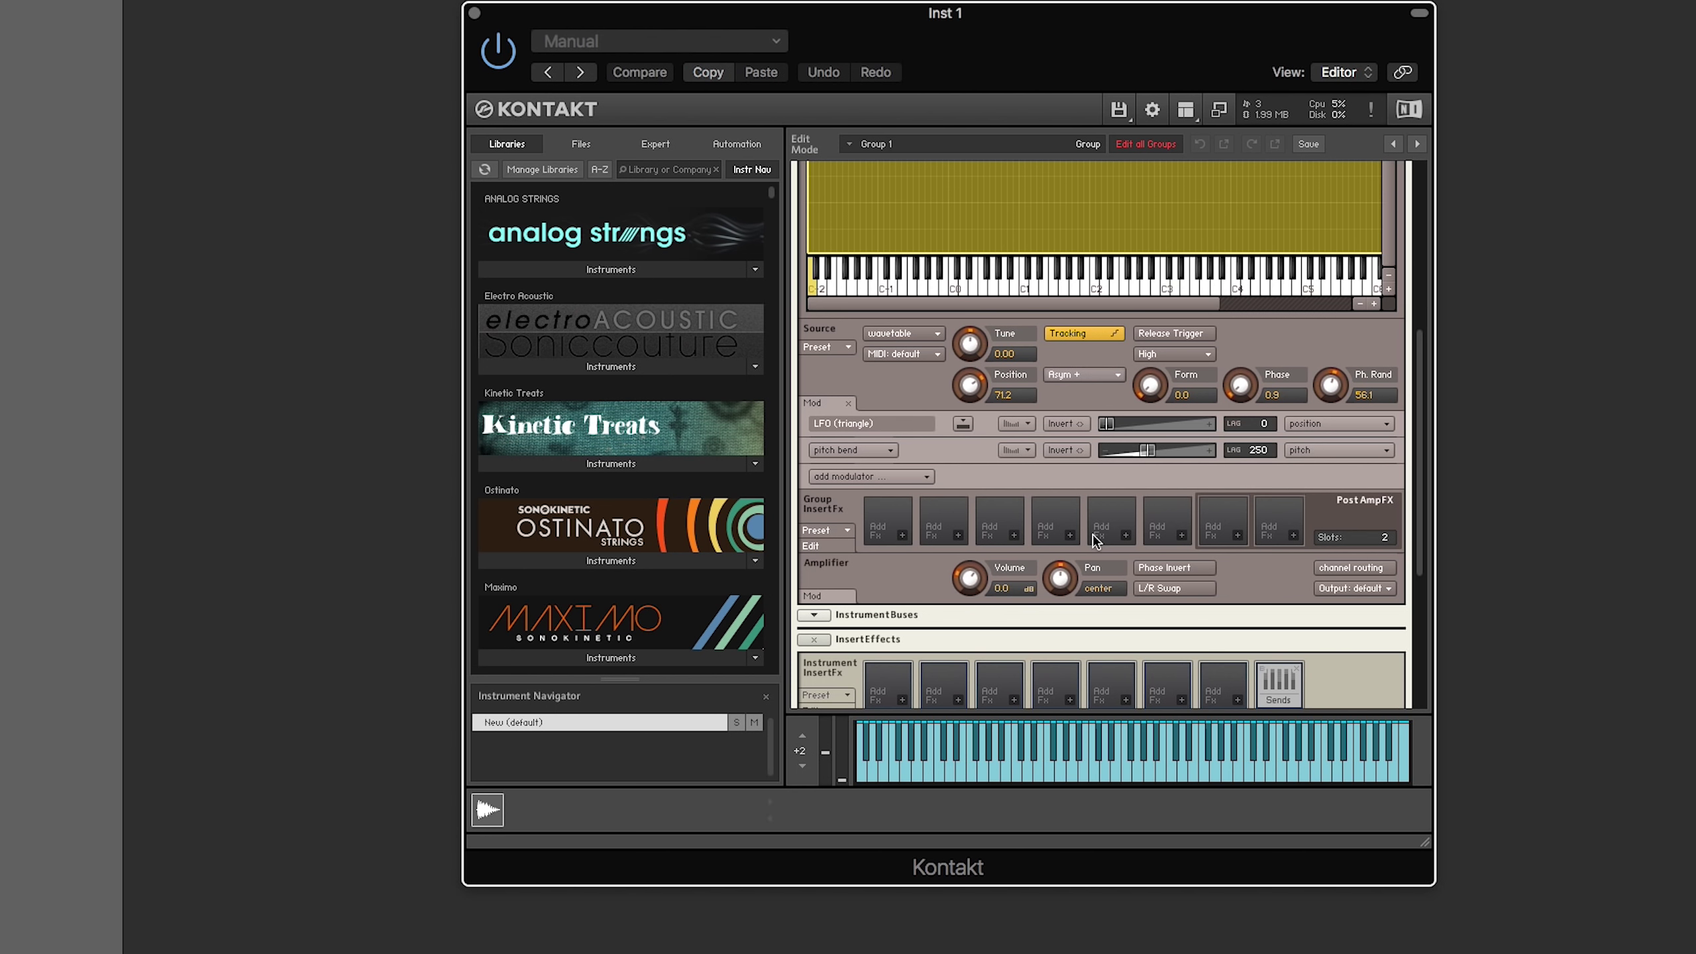
# Step: Select Asym -+ as the wavetable form type
pyautogui.click(1093, 376)
pyautogui.click(1099, 567)
pyautogui.click(1105, 377)
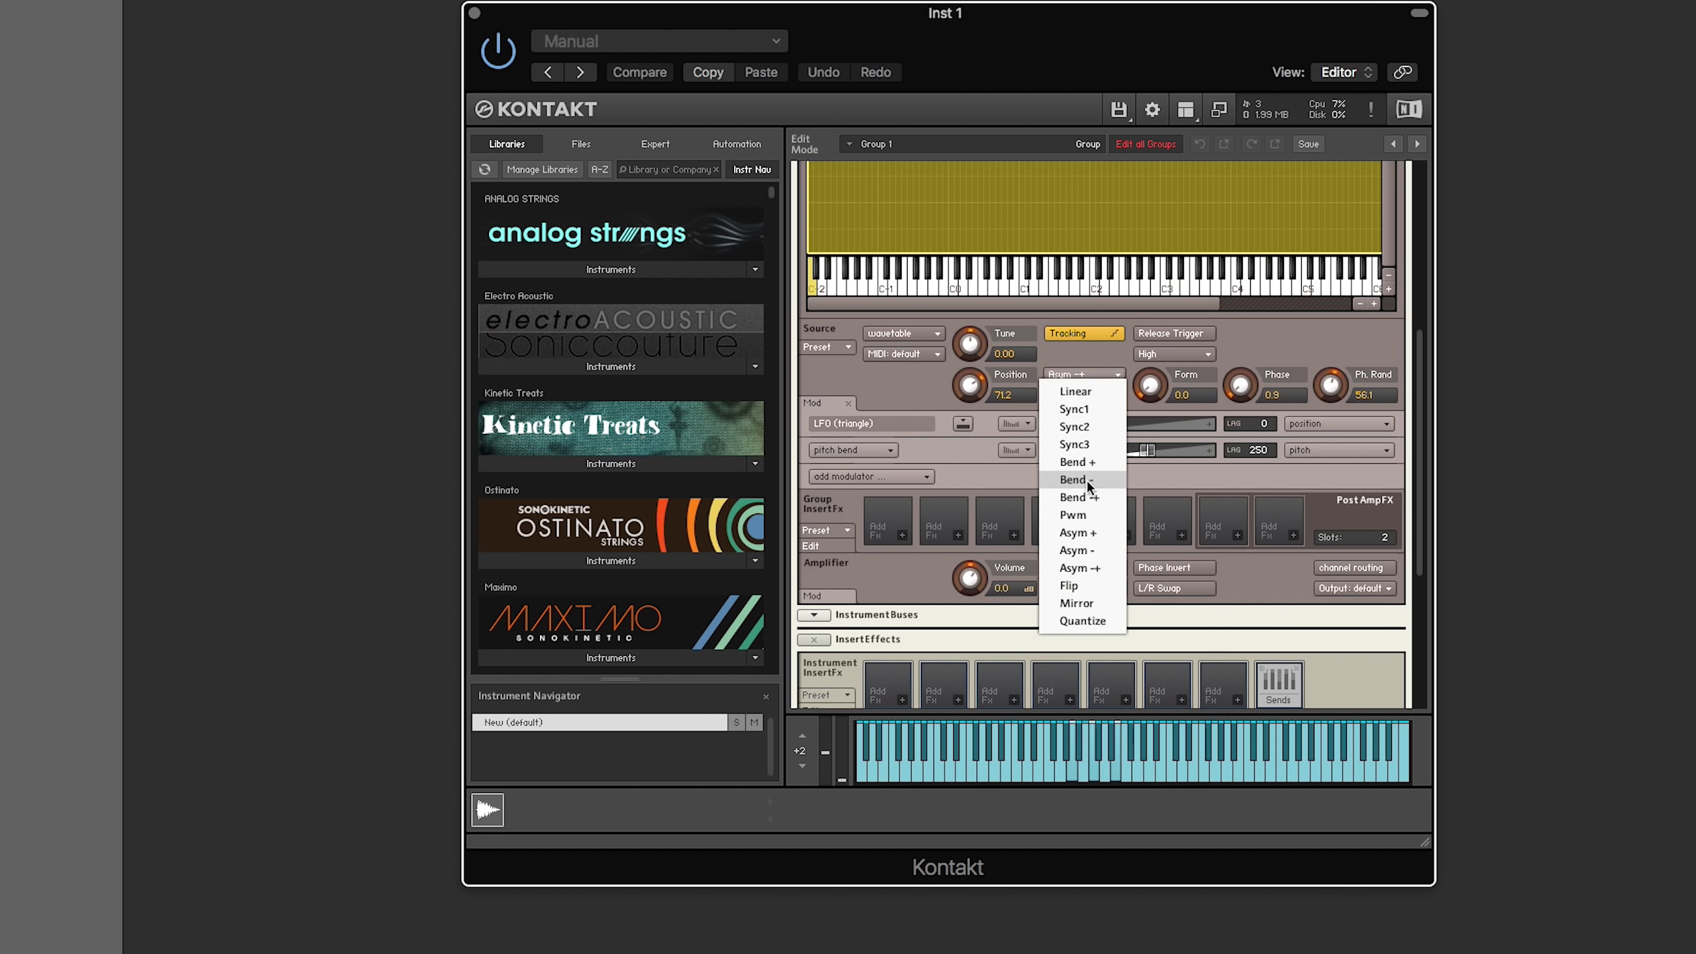
pyautogui.click(1074, 358)
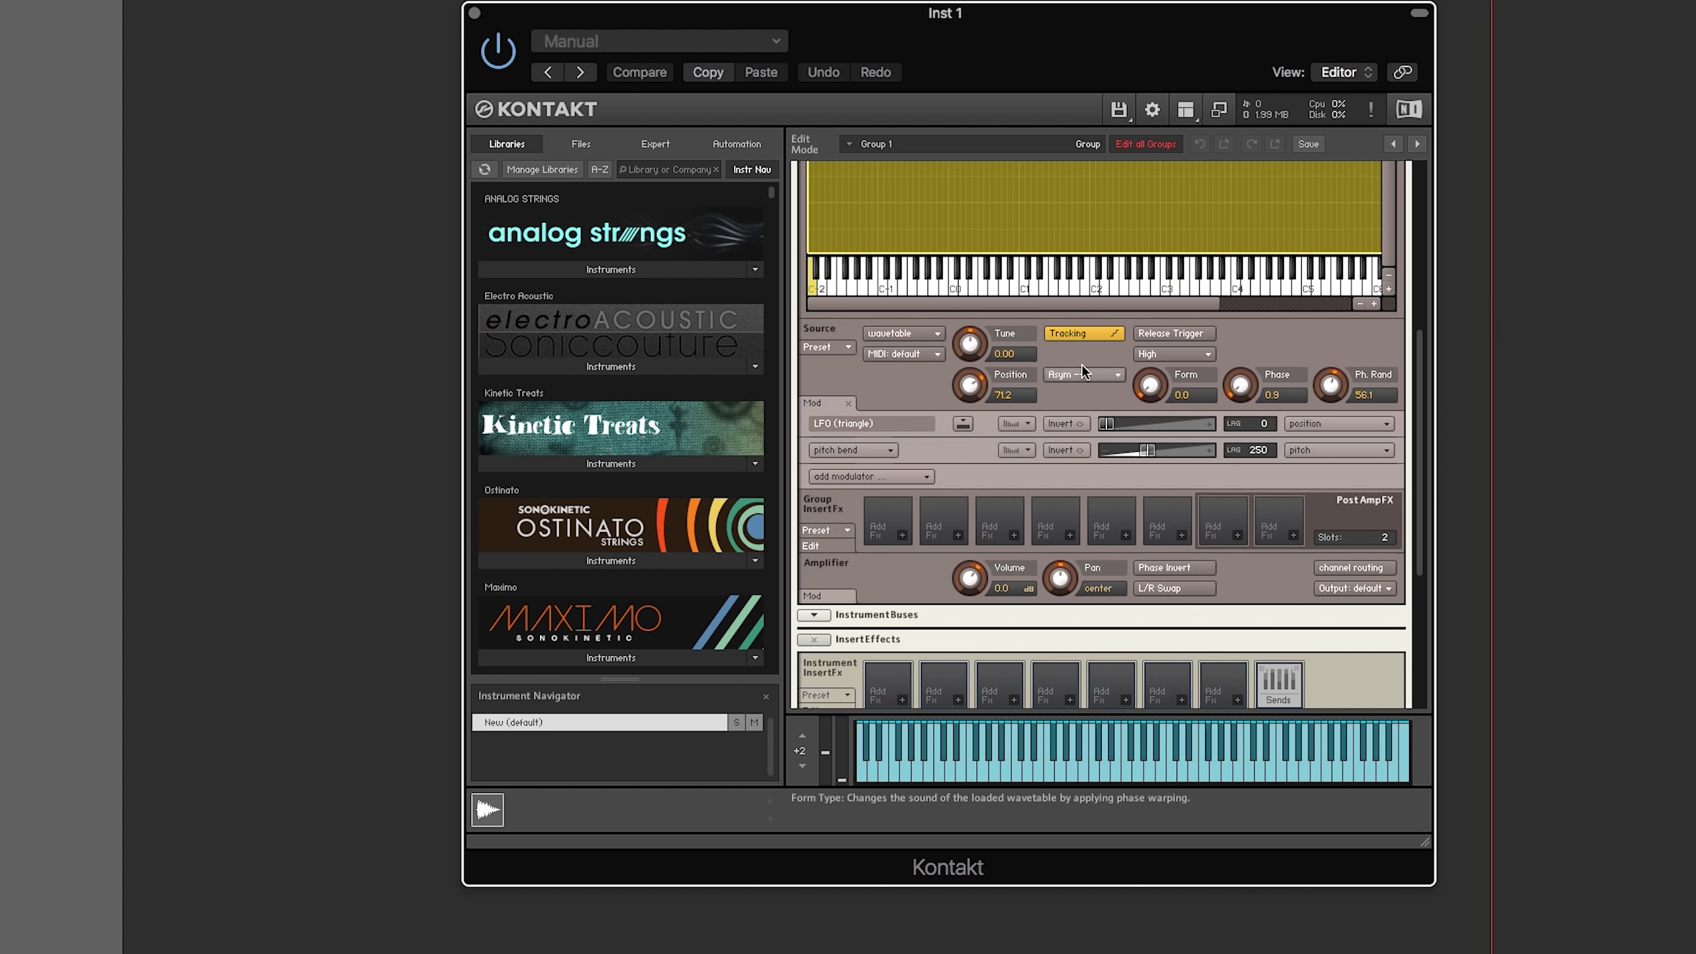
# Step: Scroll the rack to the top to show the instrument header and Mapping Editor
pyautogui.scroll(5, 1109, 399)
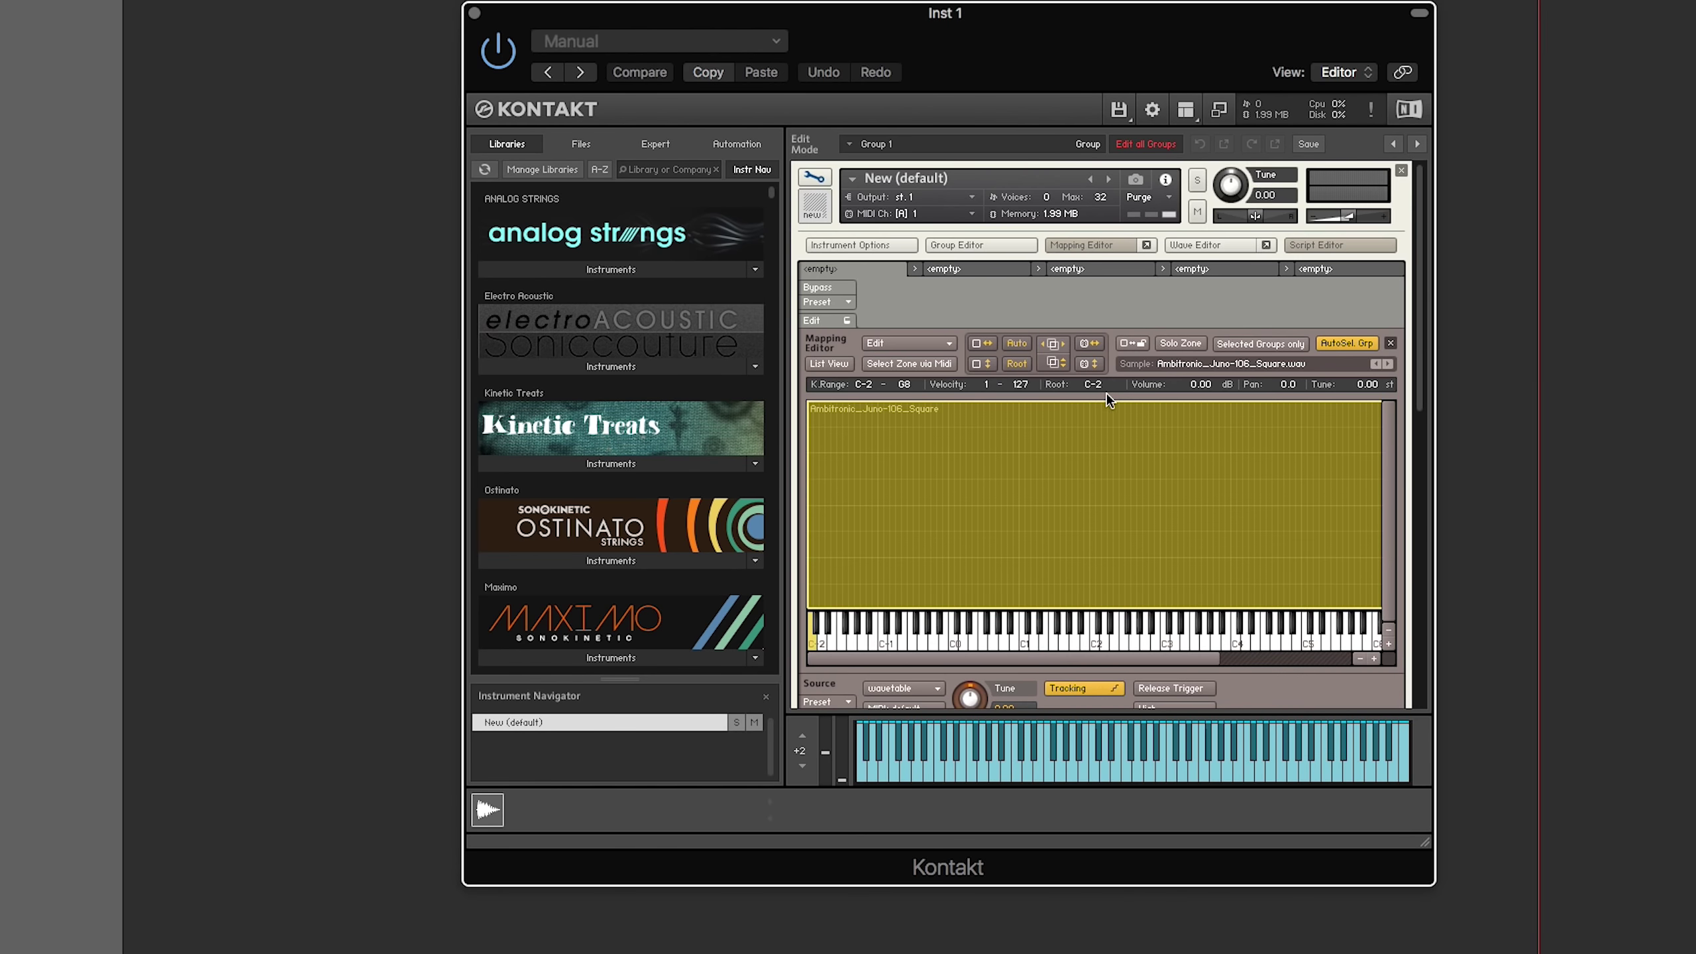